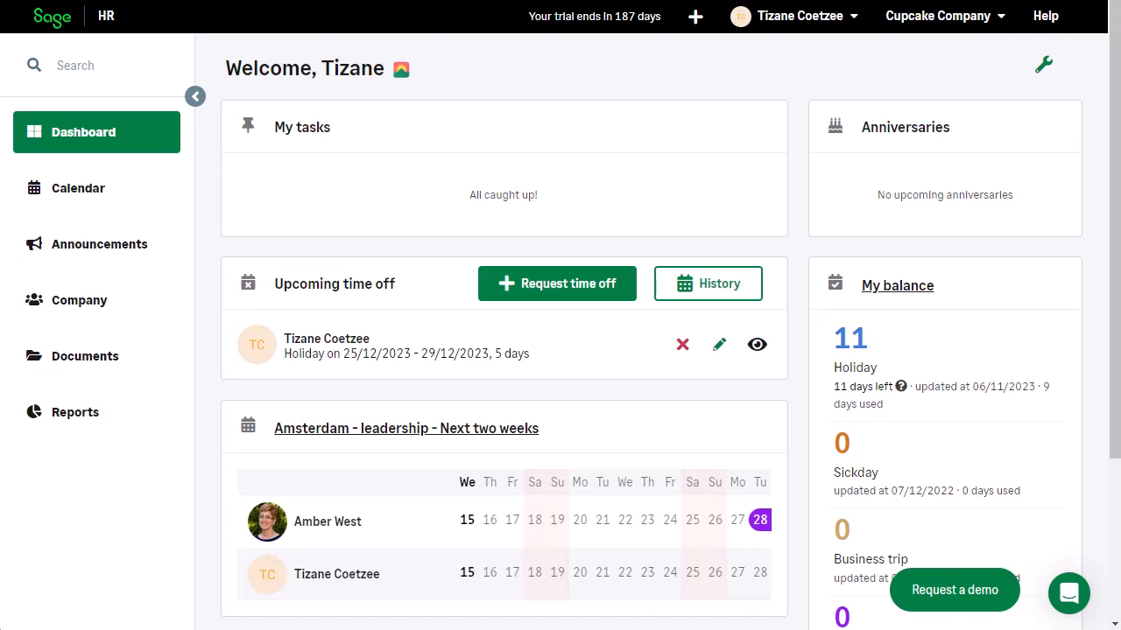
Step: Start a new upload in Documents, attach Policy Documents.docx and assign it to the Policy Documents category
click(163, 368)
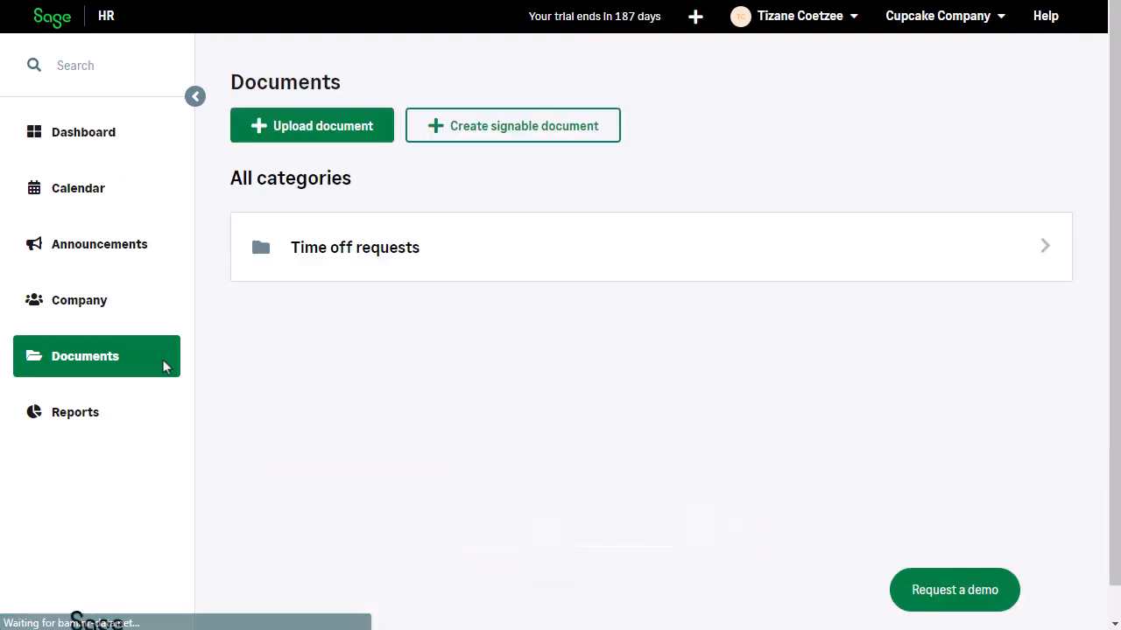
click(346, 133)
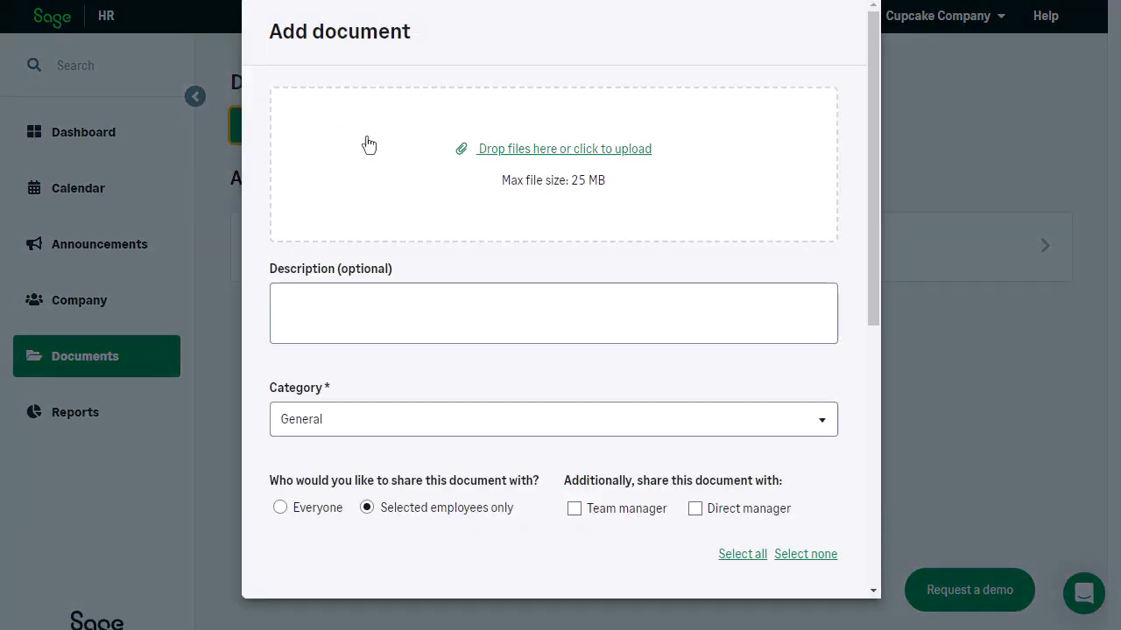
drag(56, 142, 470, 140)
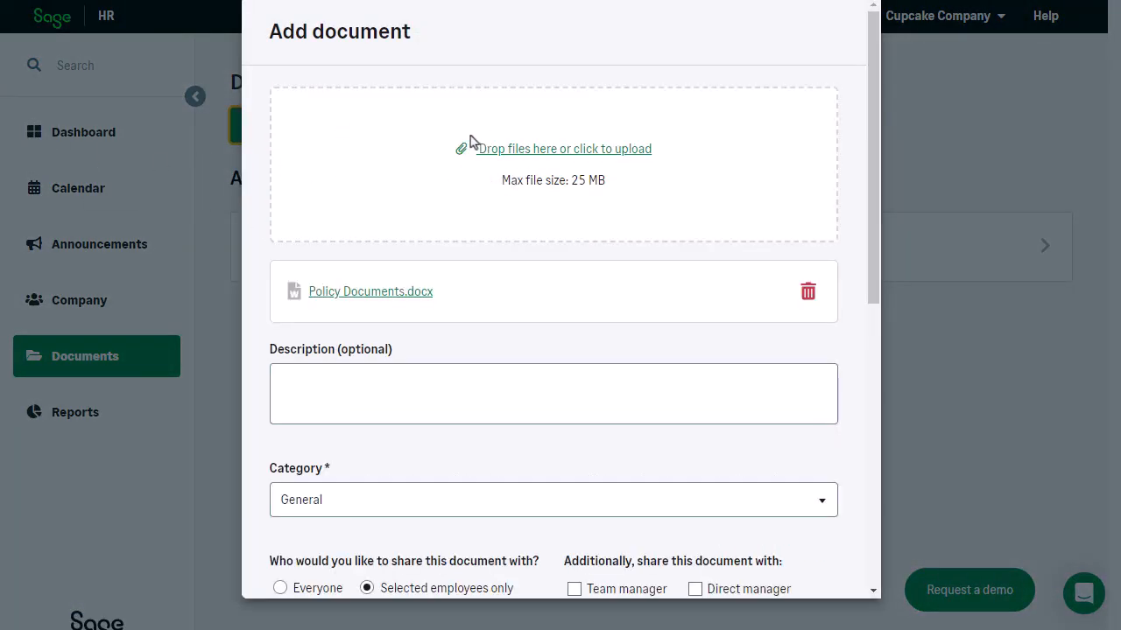
click(340, 512)
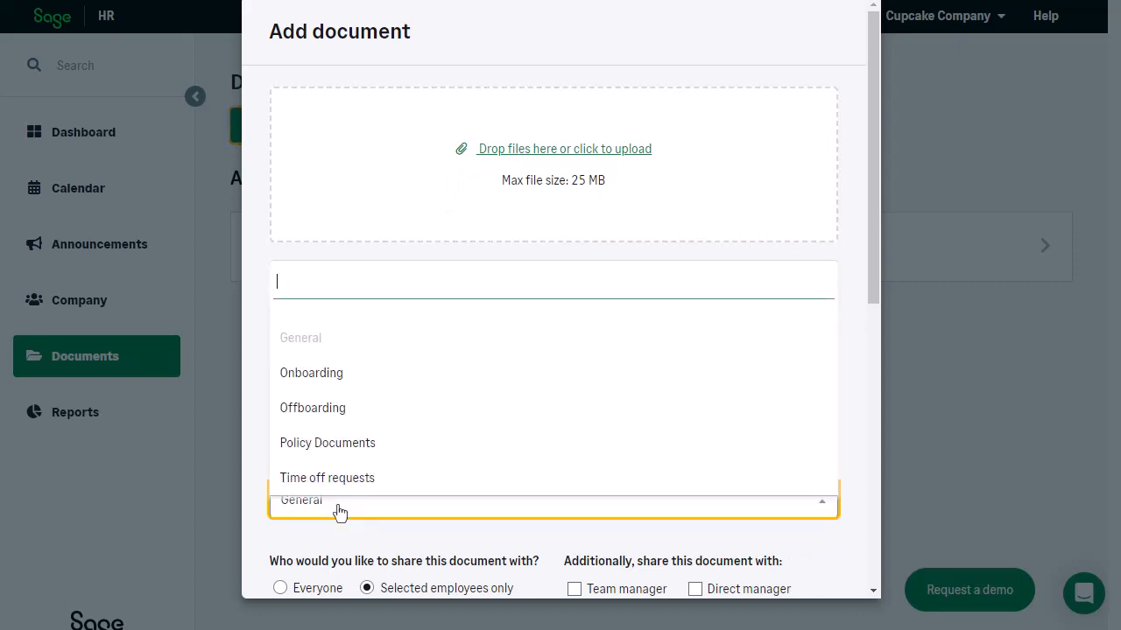
click(395, 455)
Step: Also share the document with team and direct managers, require employee acceptance by 30/11/2023, and upload it
scroll(605, 508, down, 5)
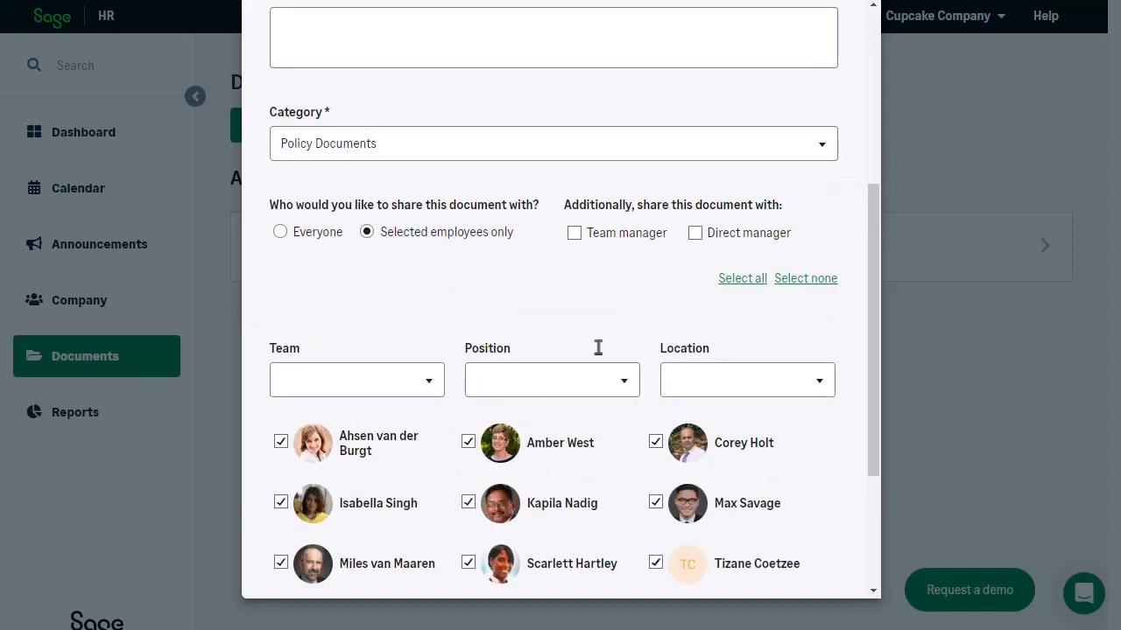
click(439, 490)
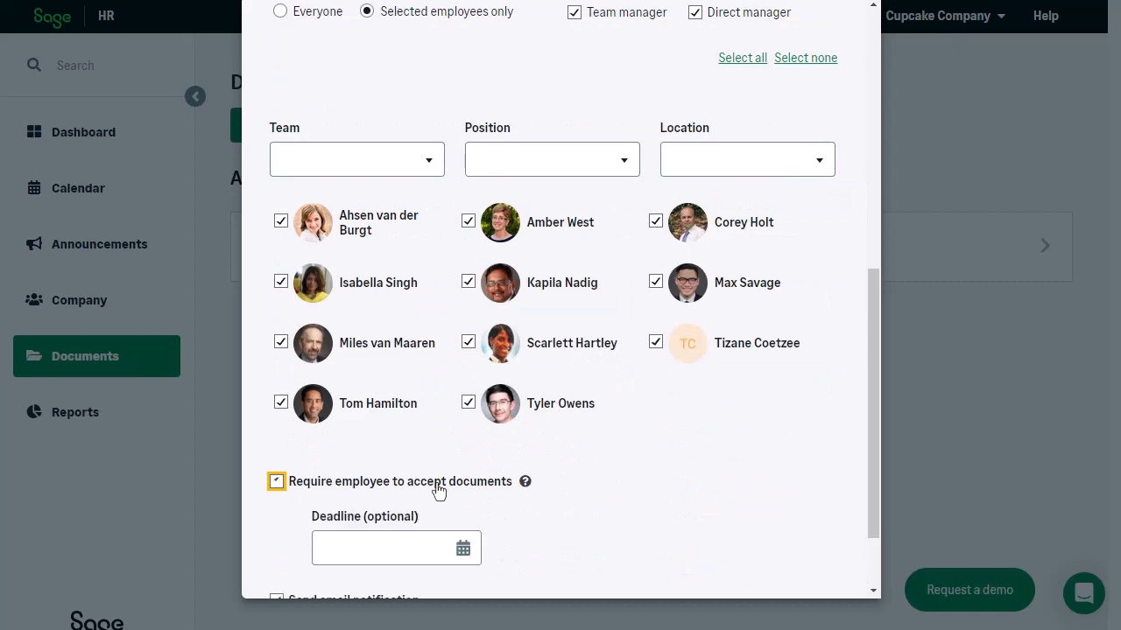
click(462, 548)
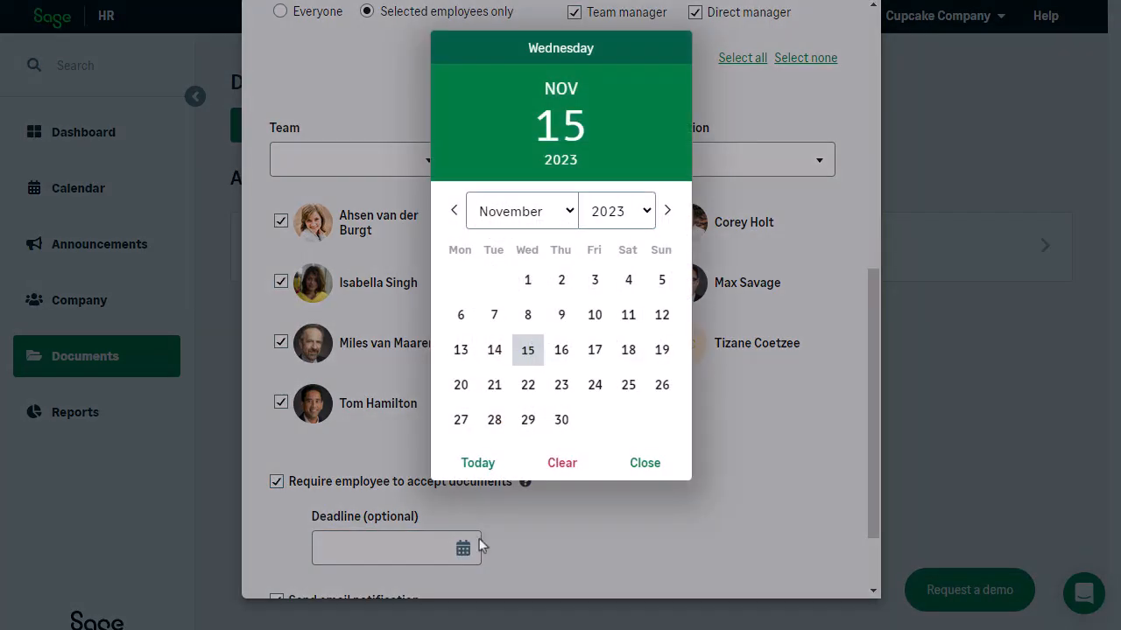
click(560, 429)
scroll(680, 460, down, 2)
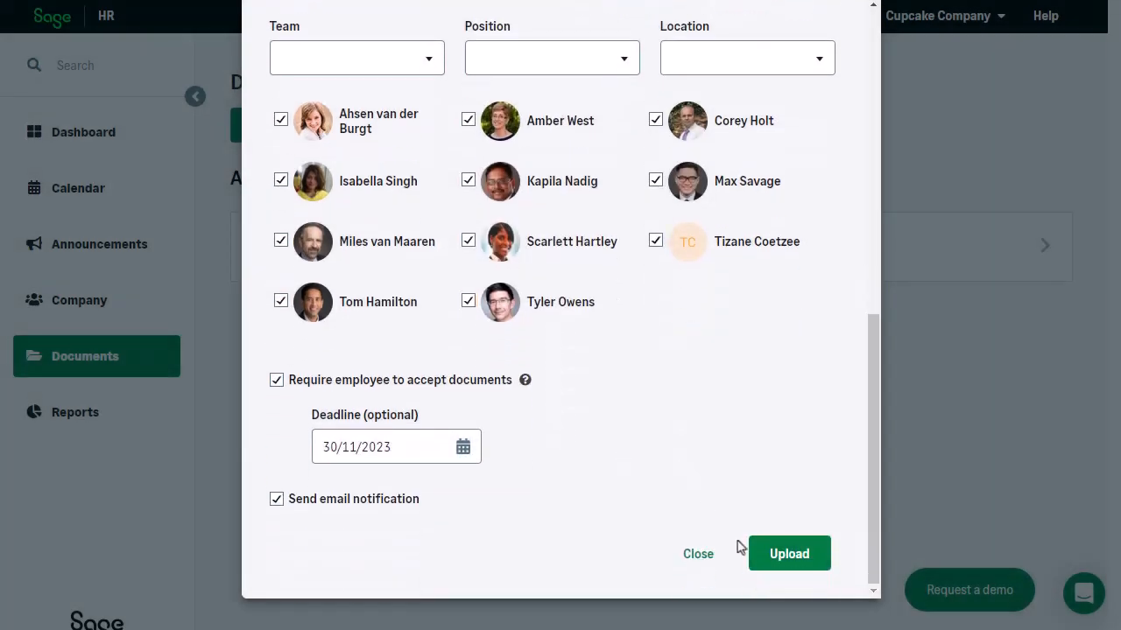
click(785, 560)
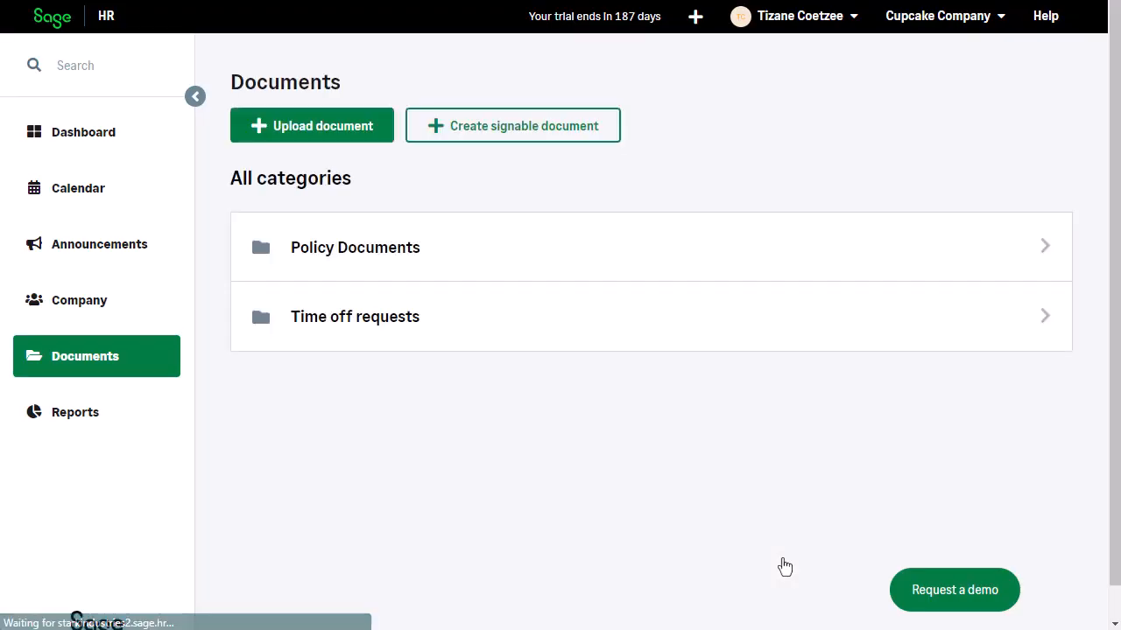
Step: Review the employees' approval status for the newly uploaded Policy_Documents.docx in the Policy Documents category
click(1040, 249)
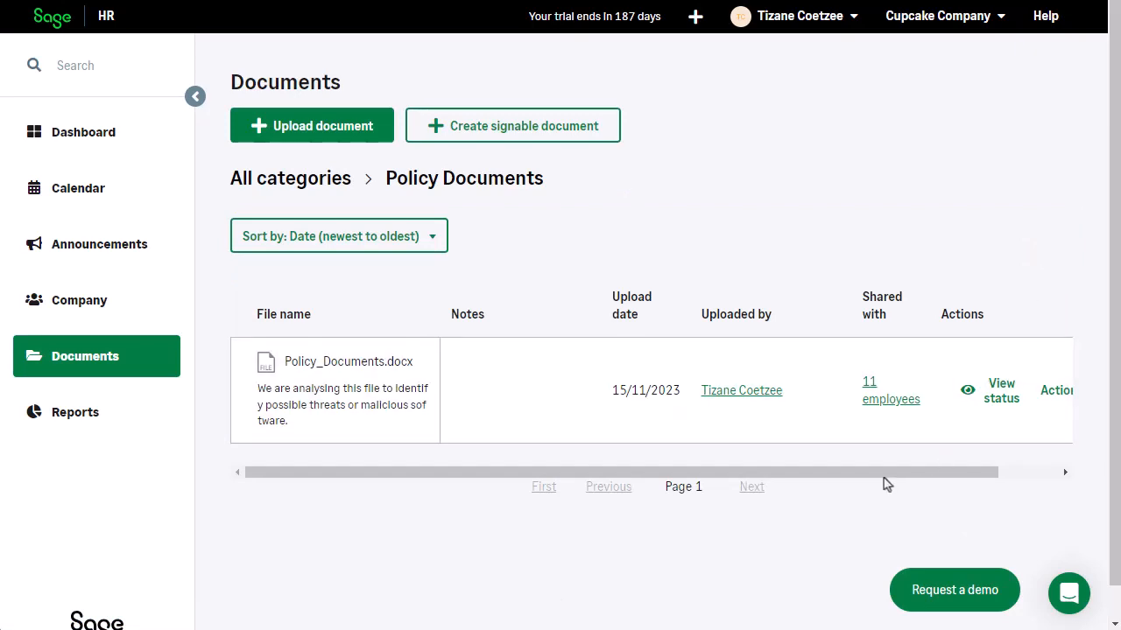
drag(884, 474, 989, 472)
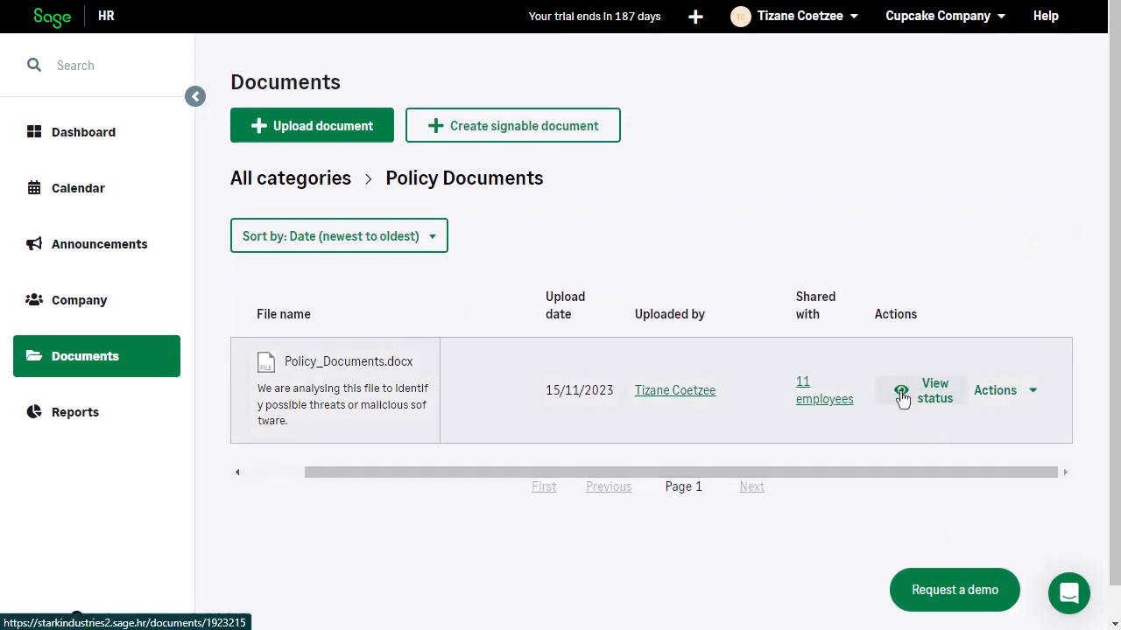
click(903, 391)
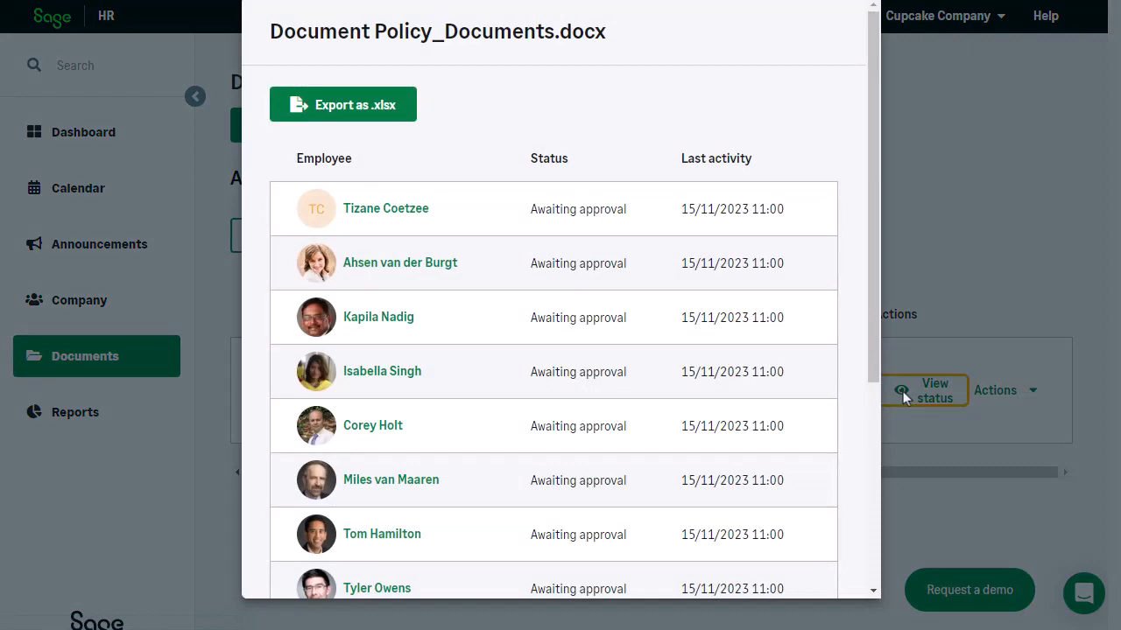
drag(871, 305, 880, 498)
click(763, 548)
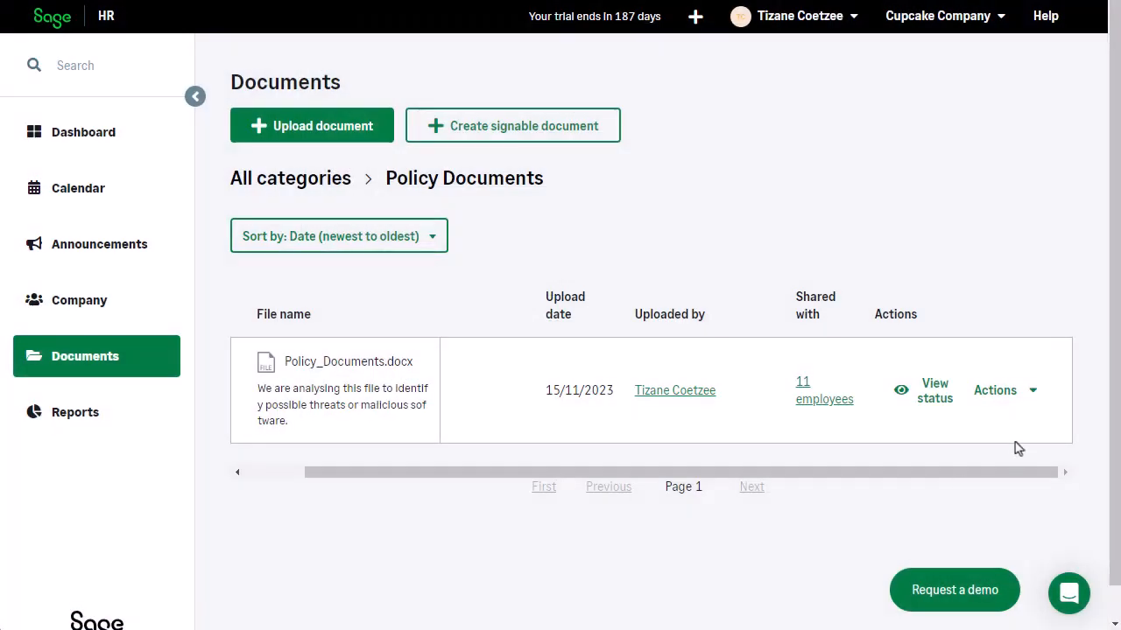
Step: Approve the Policy_Documents.docx review task on the dashboard and check its status in the employee profile's Policy Documents category
click(1037, 397)
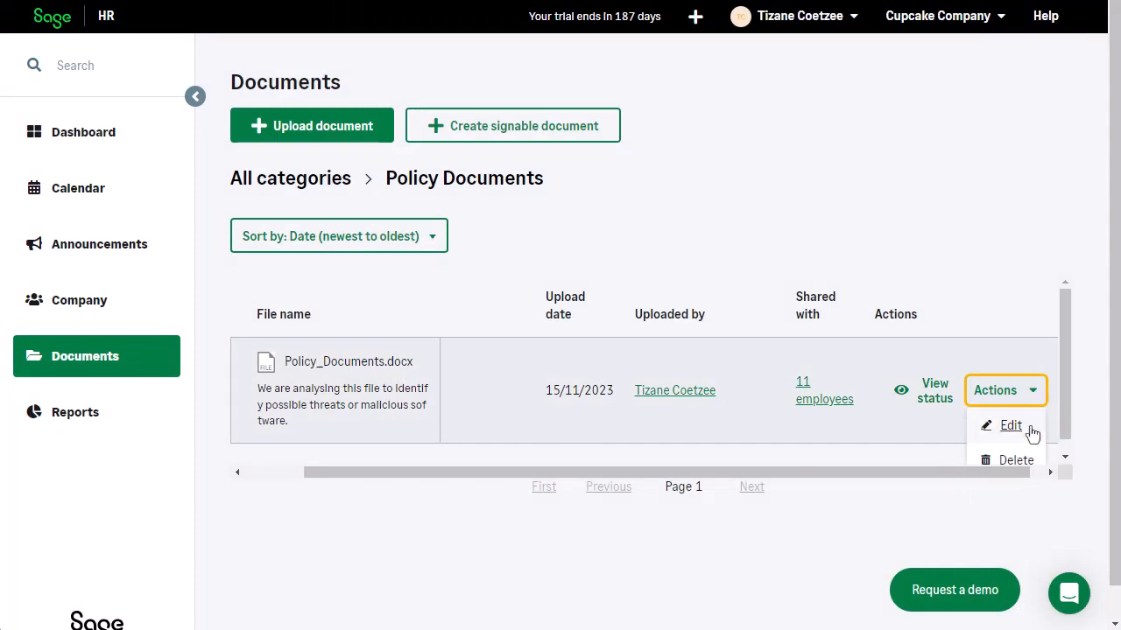
click(145, 134)
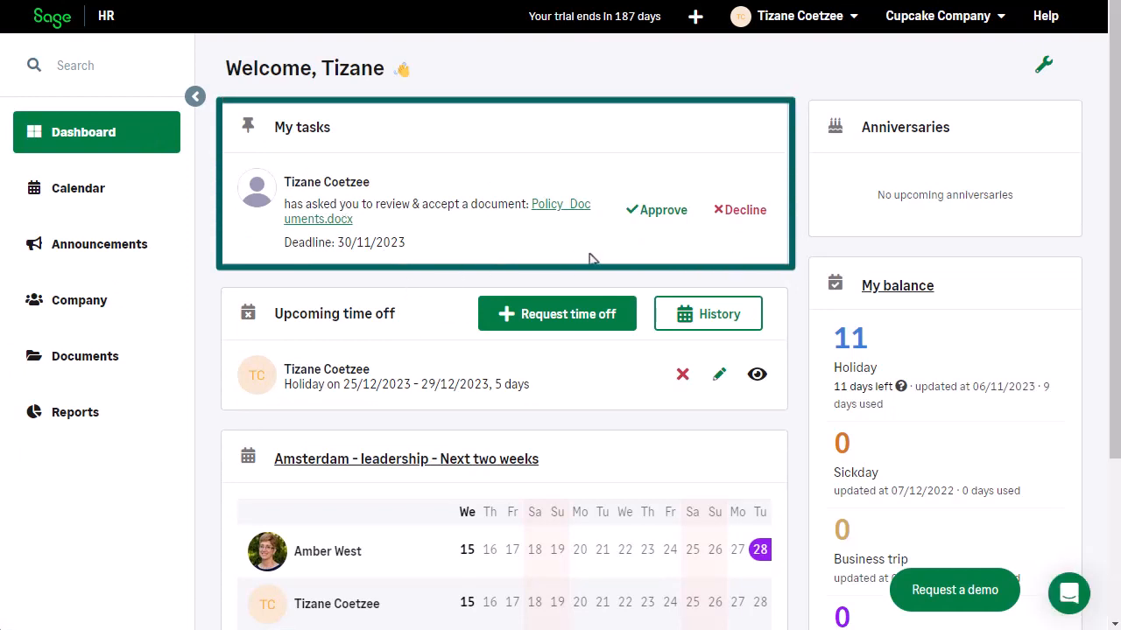
click(650, 212)
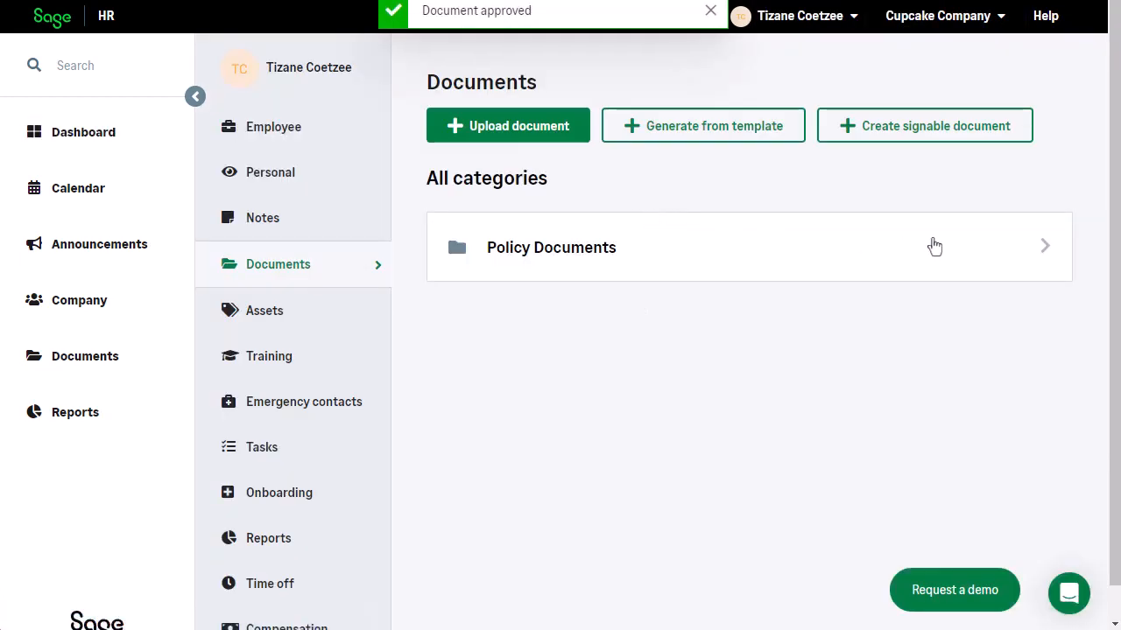
click(1046, 252)
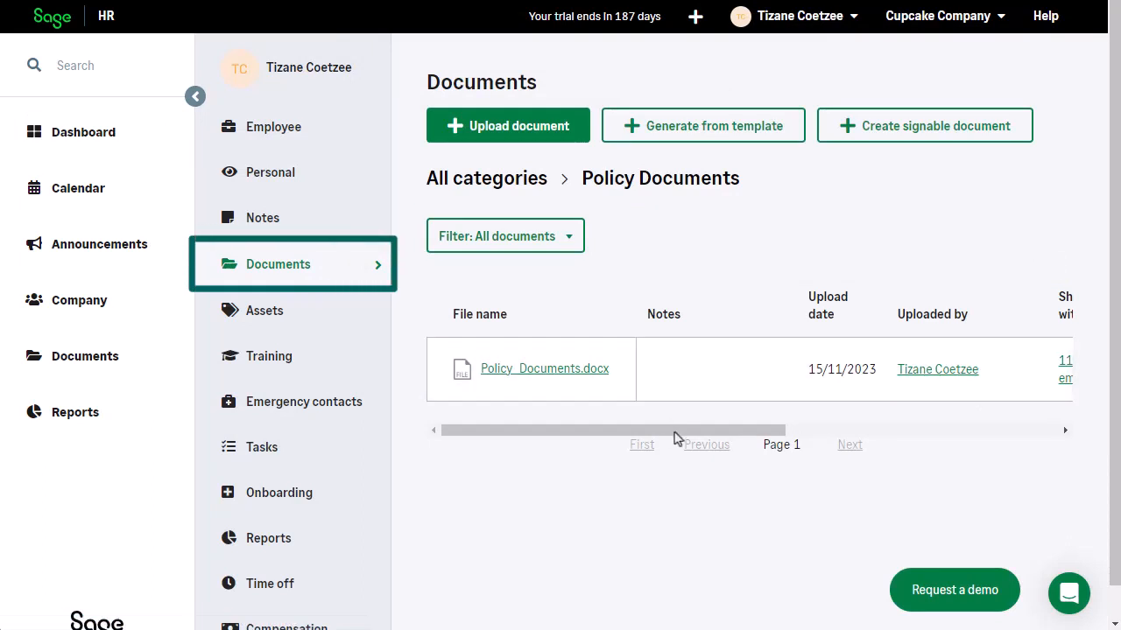
drag(673, 431, 958, 436)
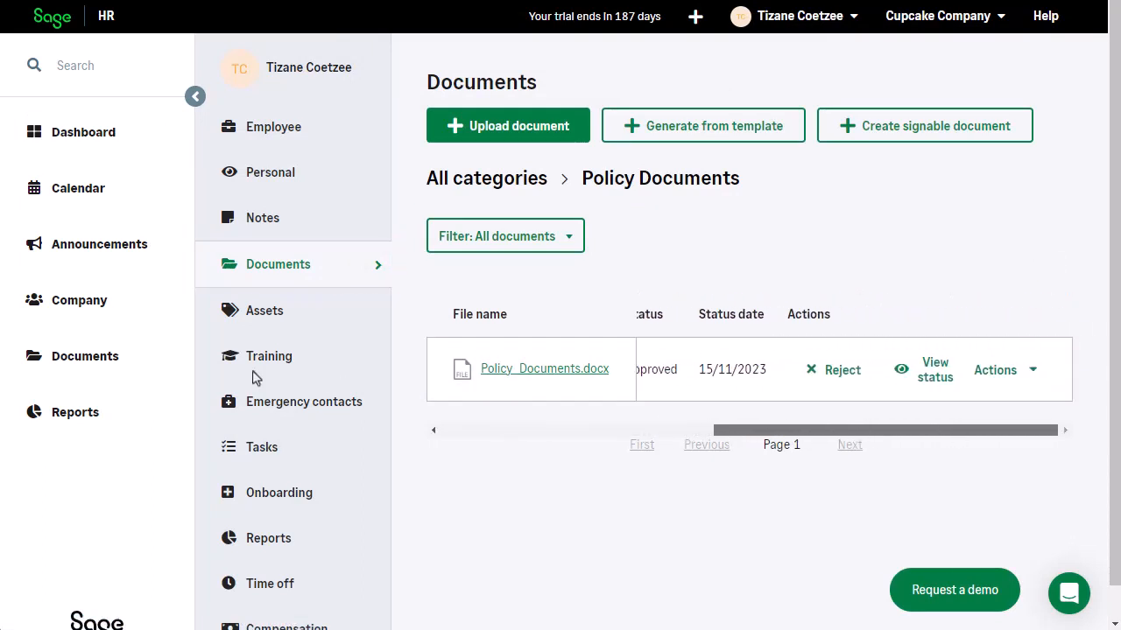
Step: Recheck every employee's approval status for Policy_Documents.docx in the company-wide Policy Documents category
click(82, 359)
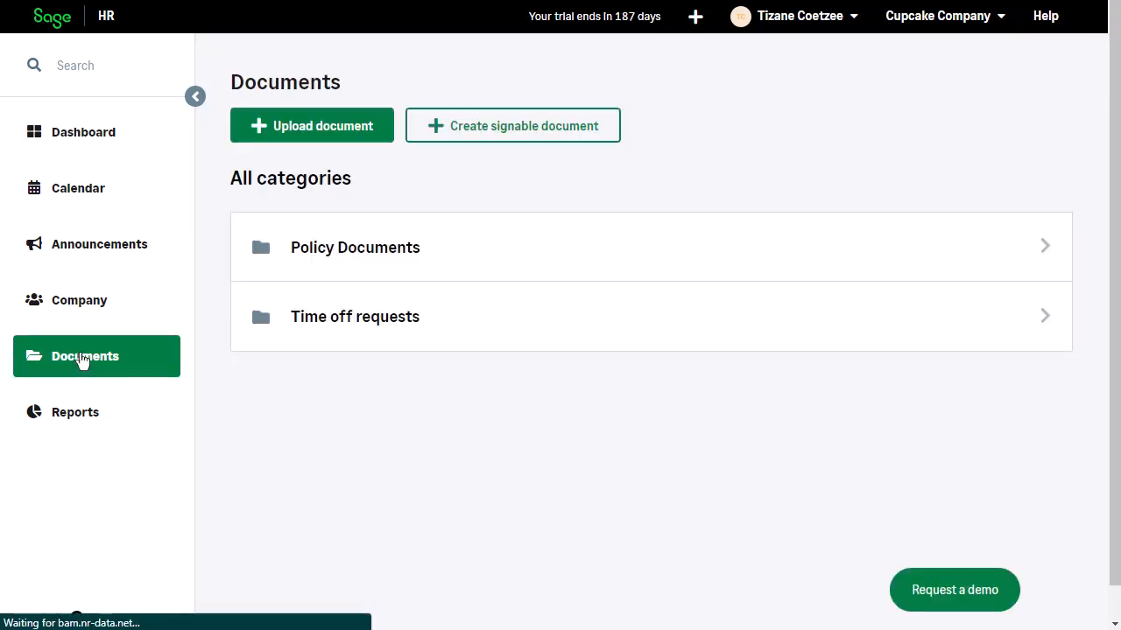
click(1047, 252)
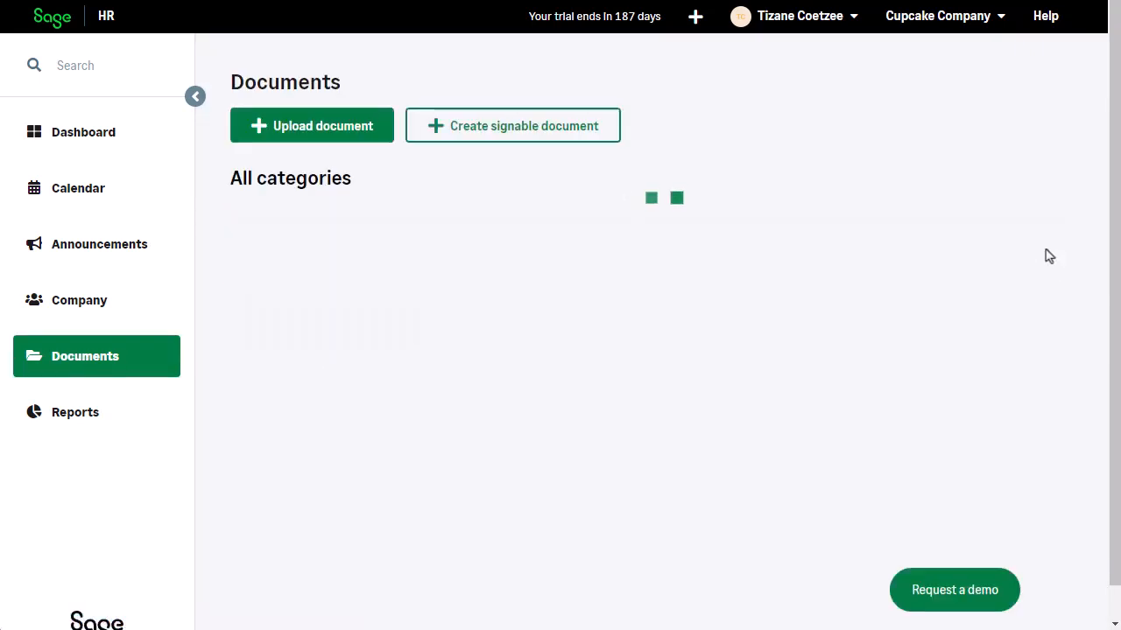
click(975, 381)
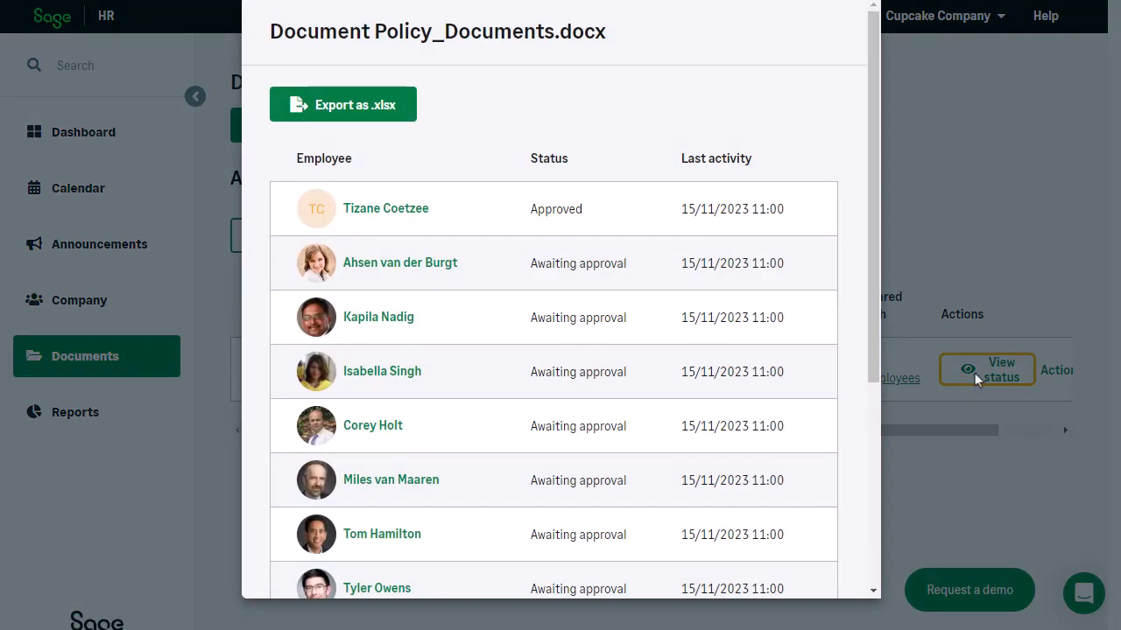
drag(876, 345, 873, 550)
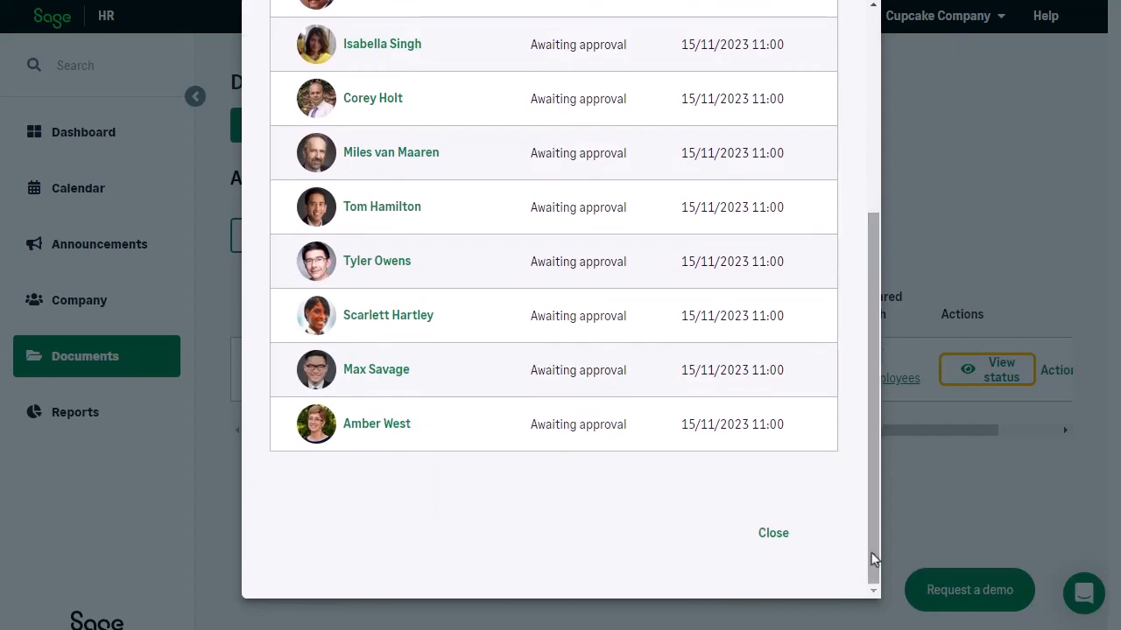
click(768, 540)
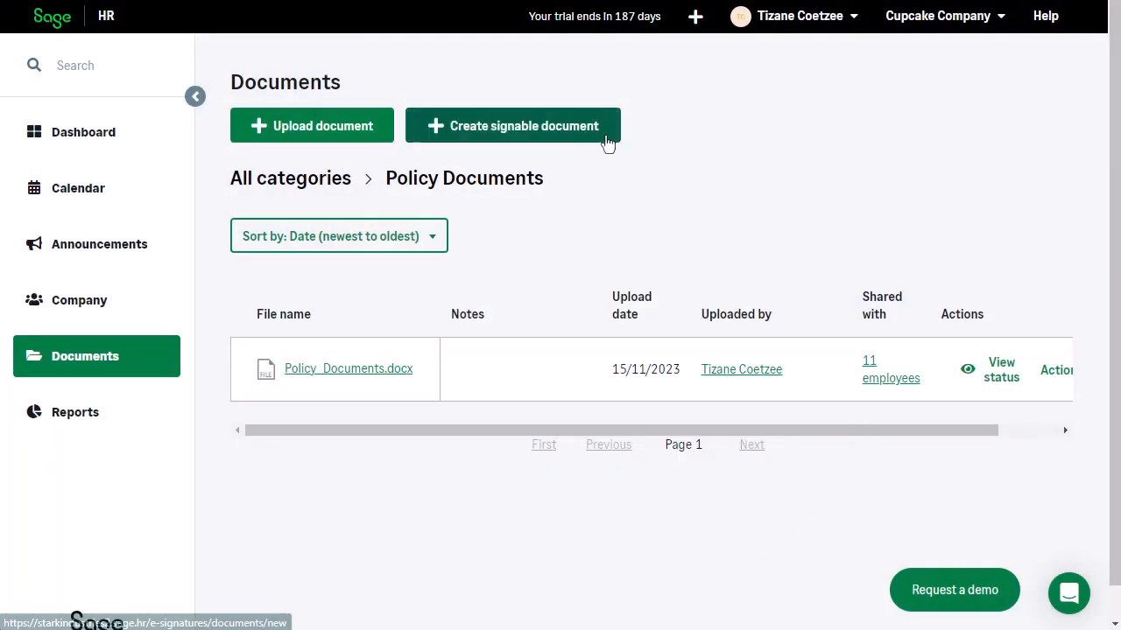
Step: Create a signable document from the file Policy Documents.docx and continue to choosing recipients
click(607, 142)
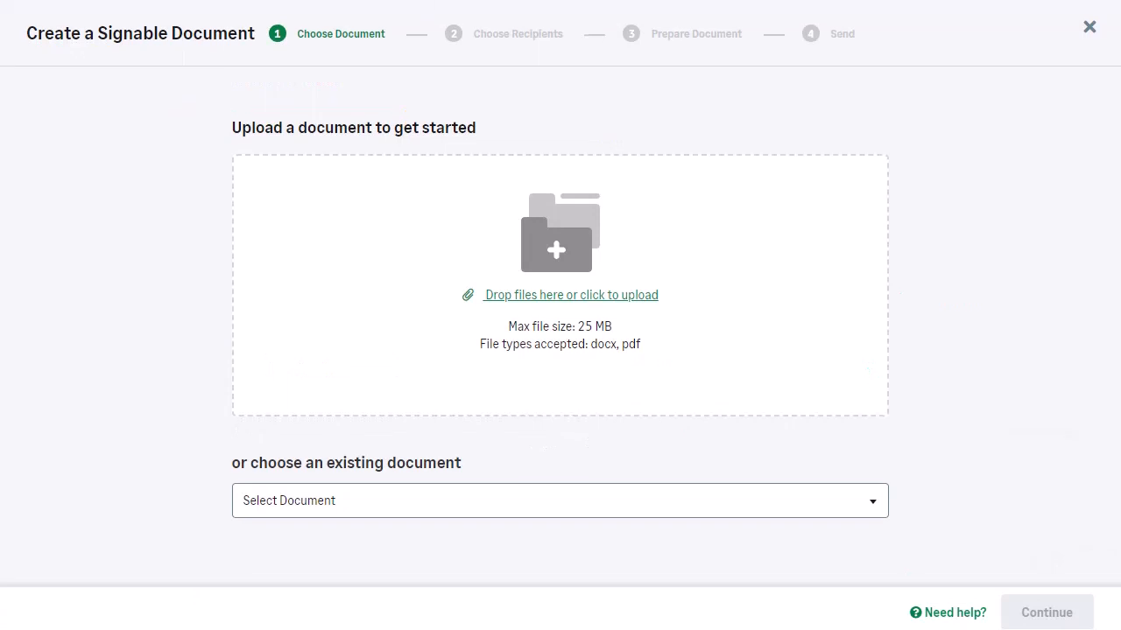
drag(1119, 385, 665, 254)
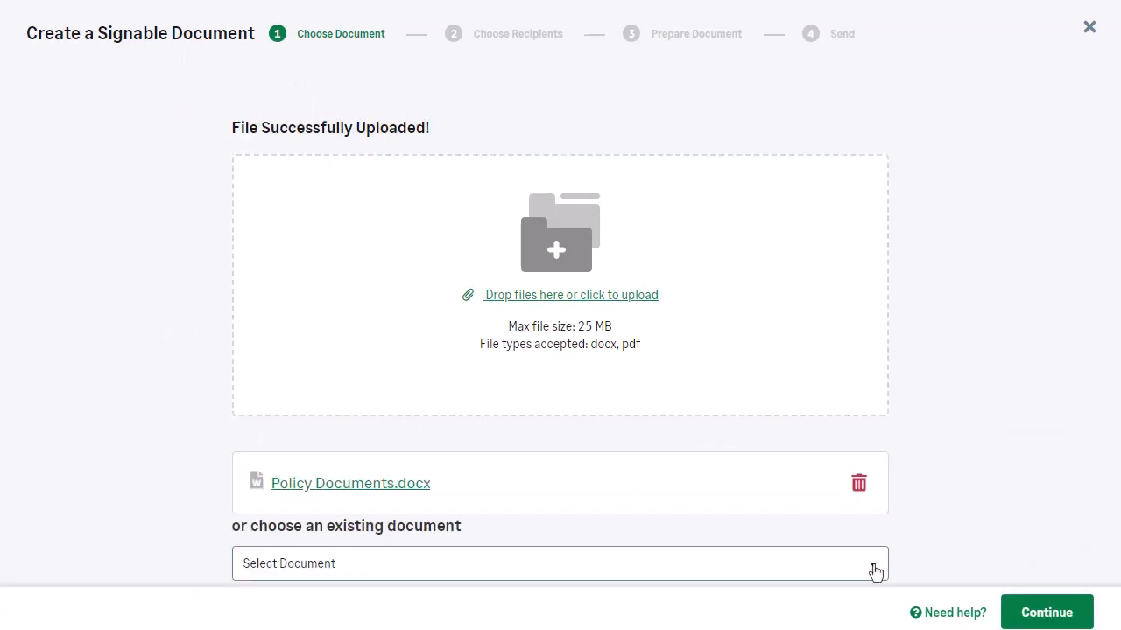
click(1071, 617)
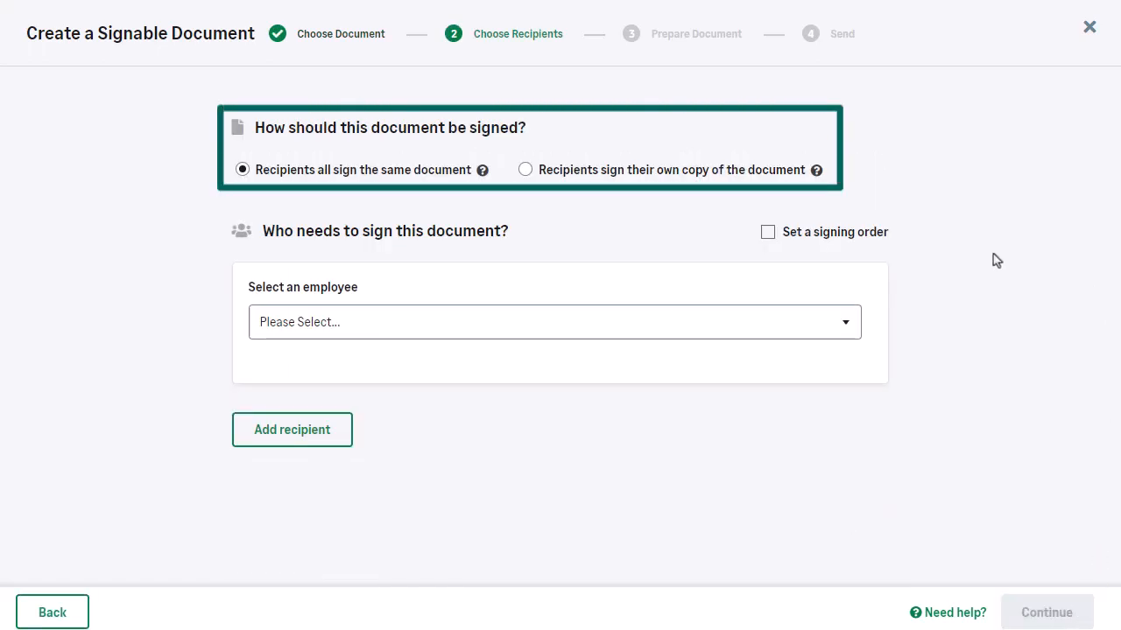
Step: Set the first listed employee as a signer and add the third listed colleague as a second recipient
click(845, 329)
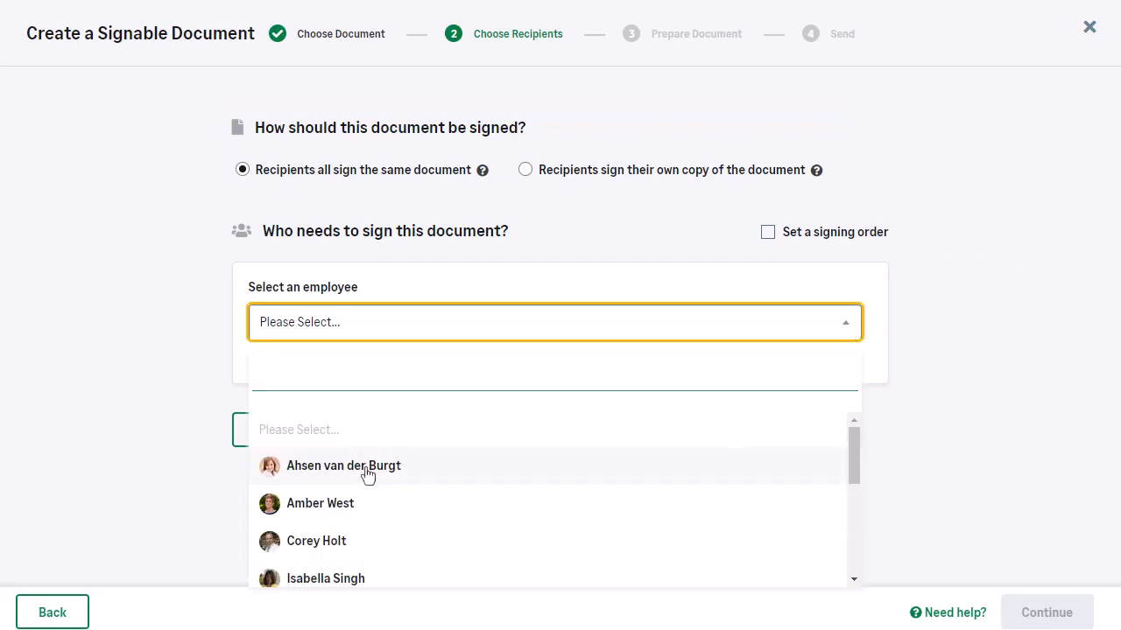
click(411, 466)
click(315, 438)
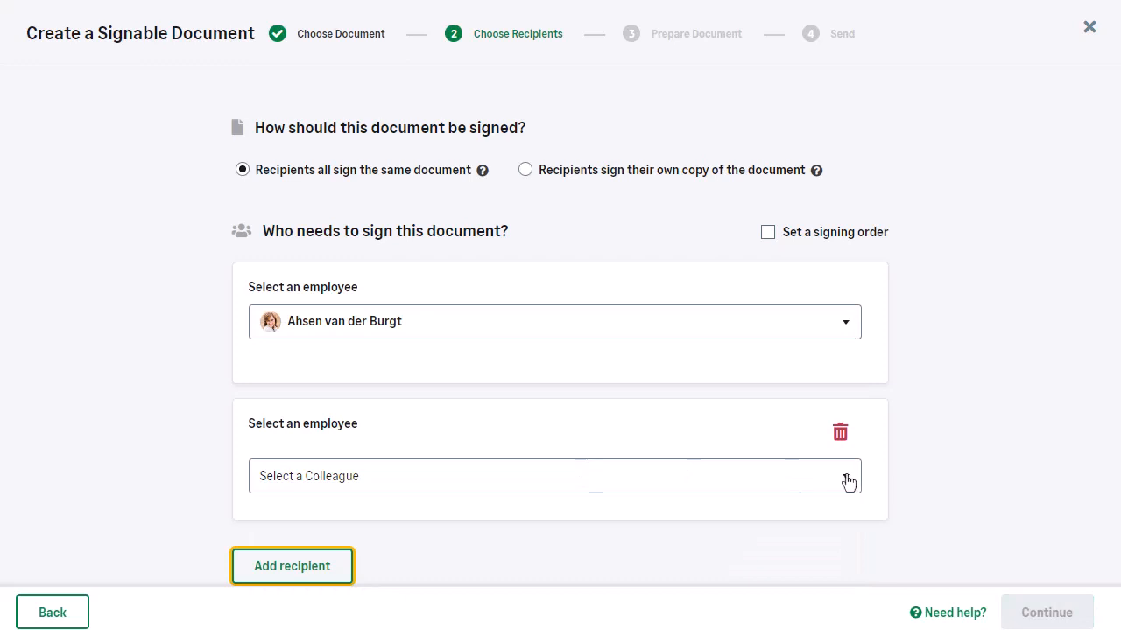
click(846, 480)
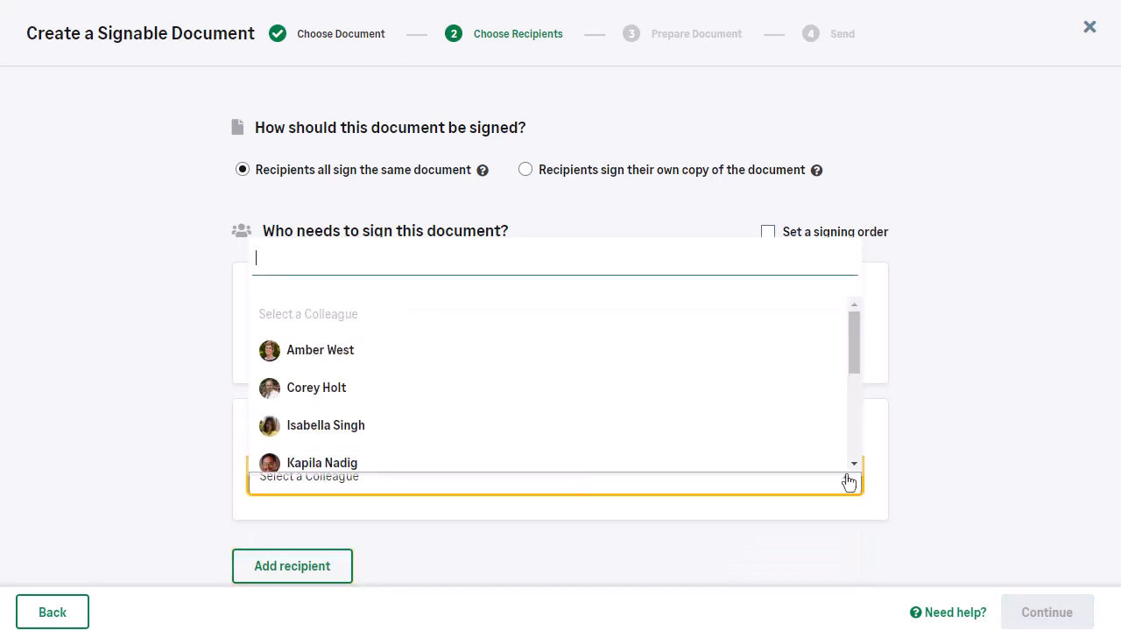
click(309, 429)
Step: Add another colleague as a third recipient and continue to preparing the document
click(348, 578)
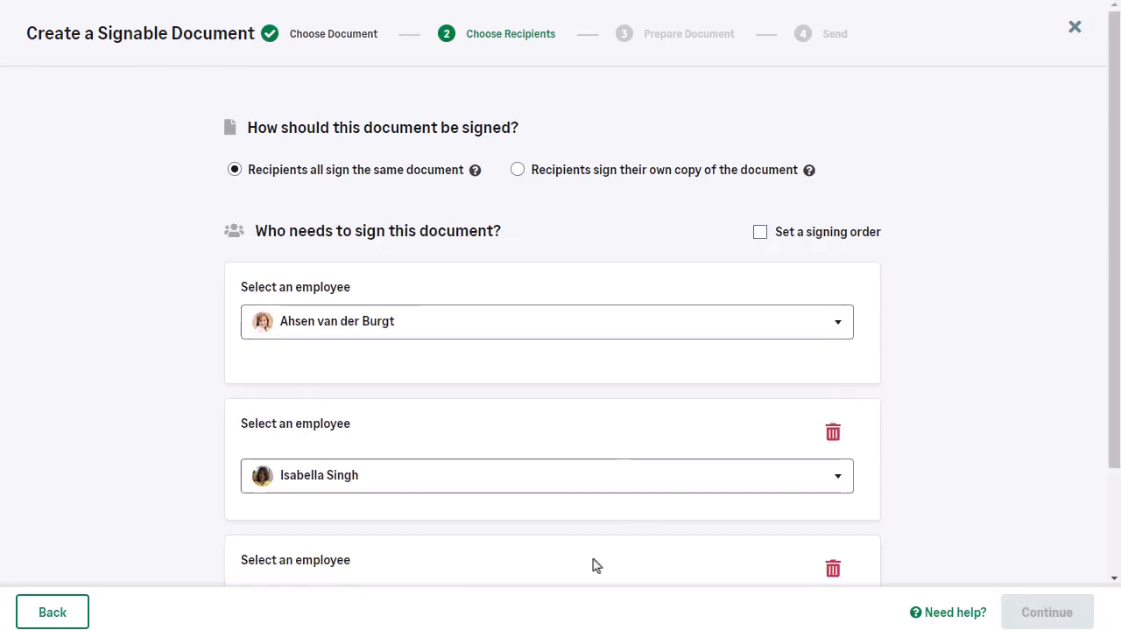
scroll(792, 490, down, 1)
scroll(814, 482, down, 1)
click(840, 477)
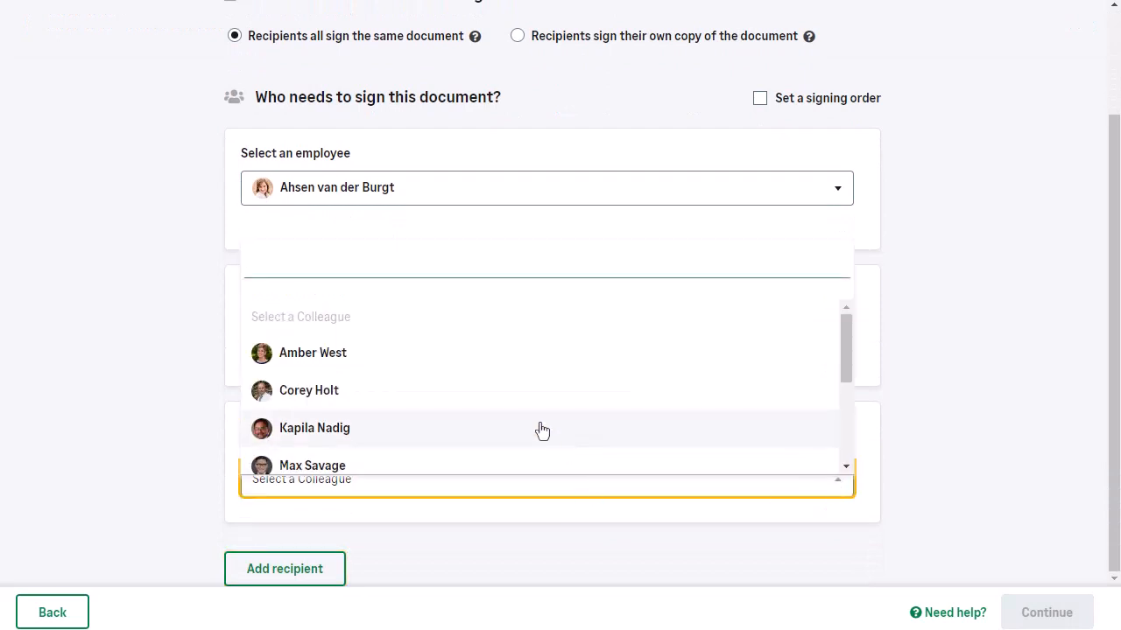
scroll(525, 433, down, 5)
click(376, 382)
scroll(972, 394, up, 3)
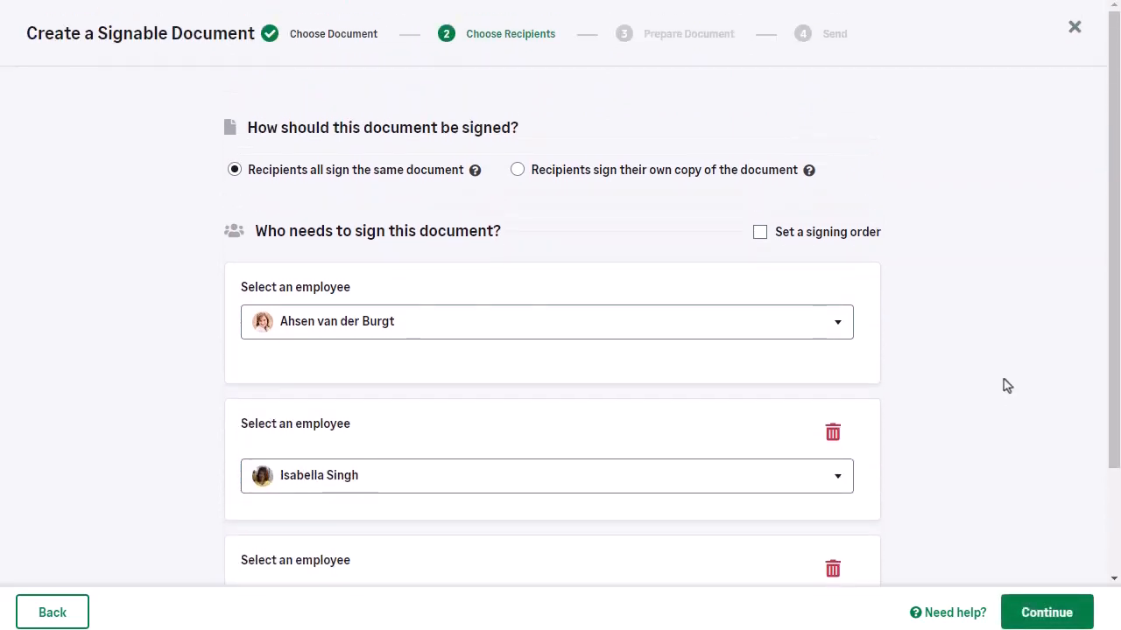
click(1037, 615)
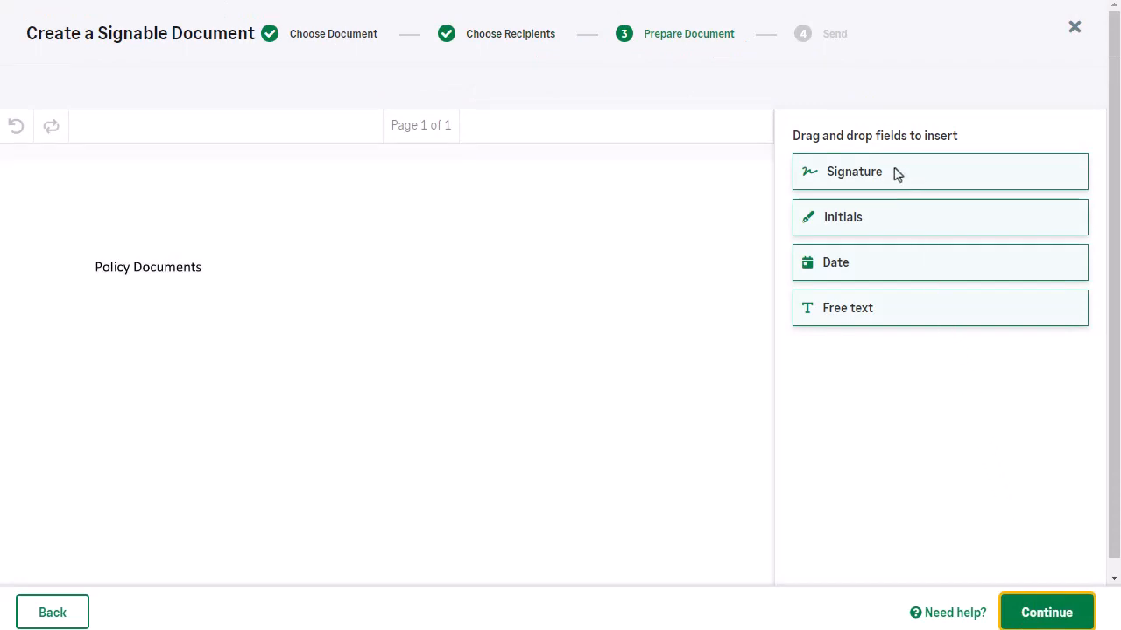
Step: Place a Signature field below the Policy Documents text and return to the list of insertable fields
mouse_move(809, 166)
mouse_down()
mouse_move(307, 303)
mouse_move(237, 359)
mouse_move(213, 404)
mouse_up()
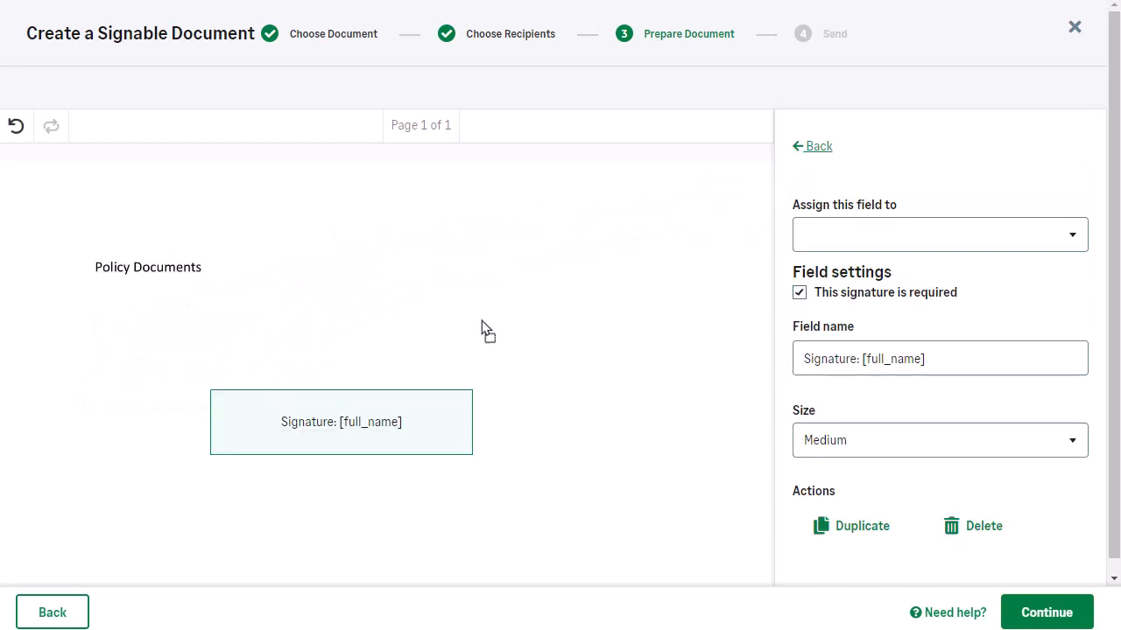
click(822, 149)
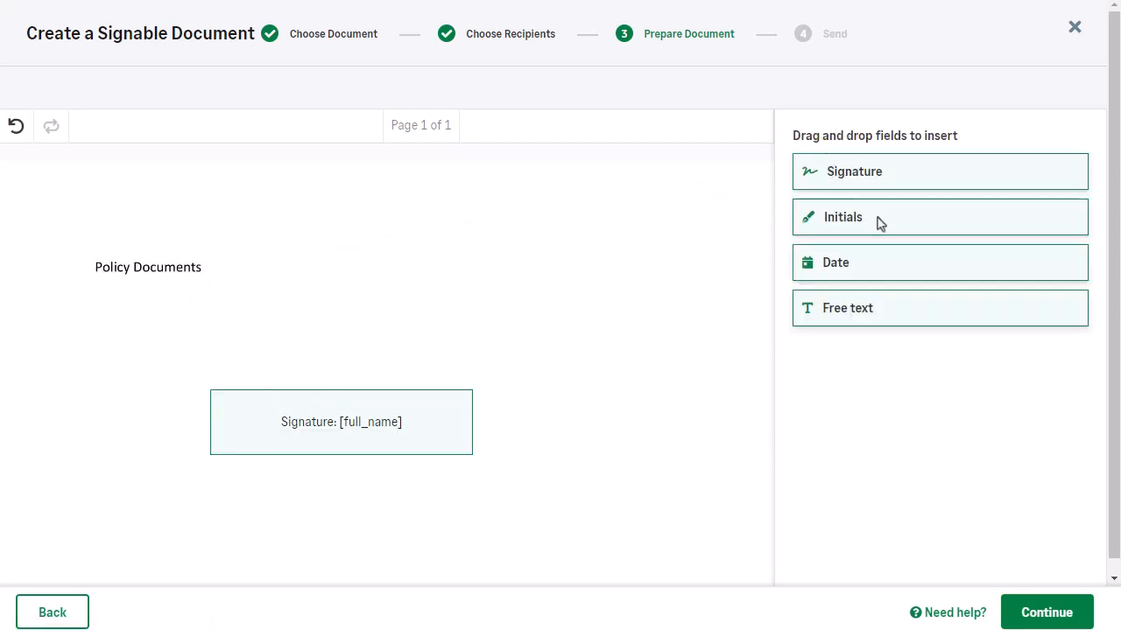
Step: Place a Date field beside the Signature field, assign it to the third listed recipient and continue to the sending stage
mouse_move(856, 277)
mouse_down()
mouse_move(638, 333)
mouse_move(608, 432)
mouse_move(625, 439)
mouse_move(537, 421)
mouse_up()
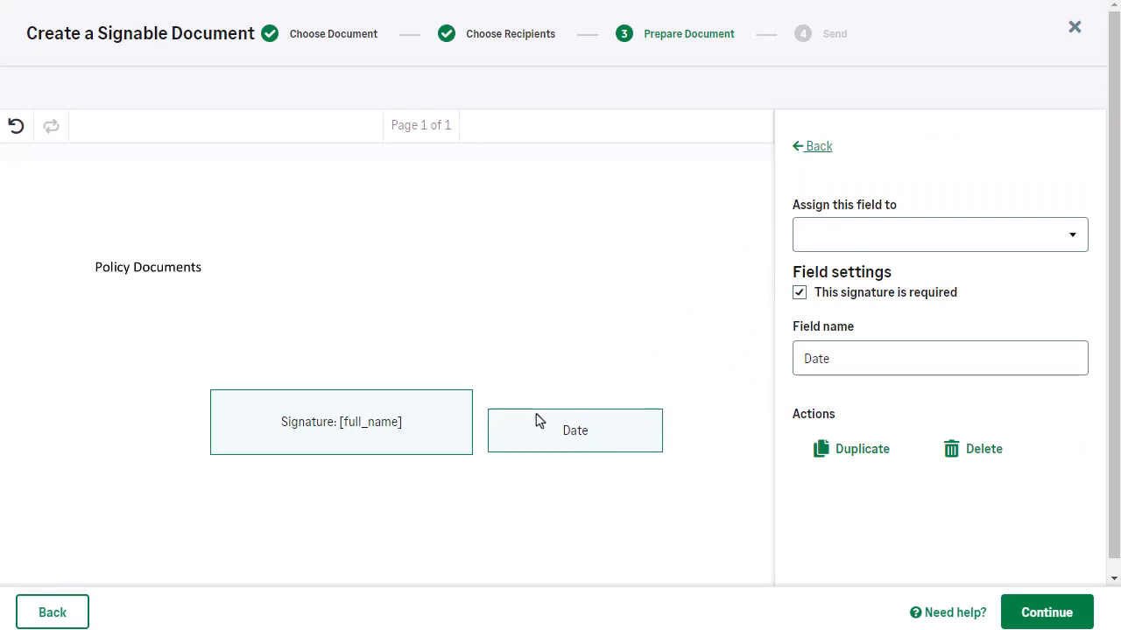
click(878, 240)
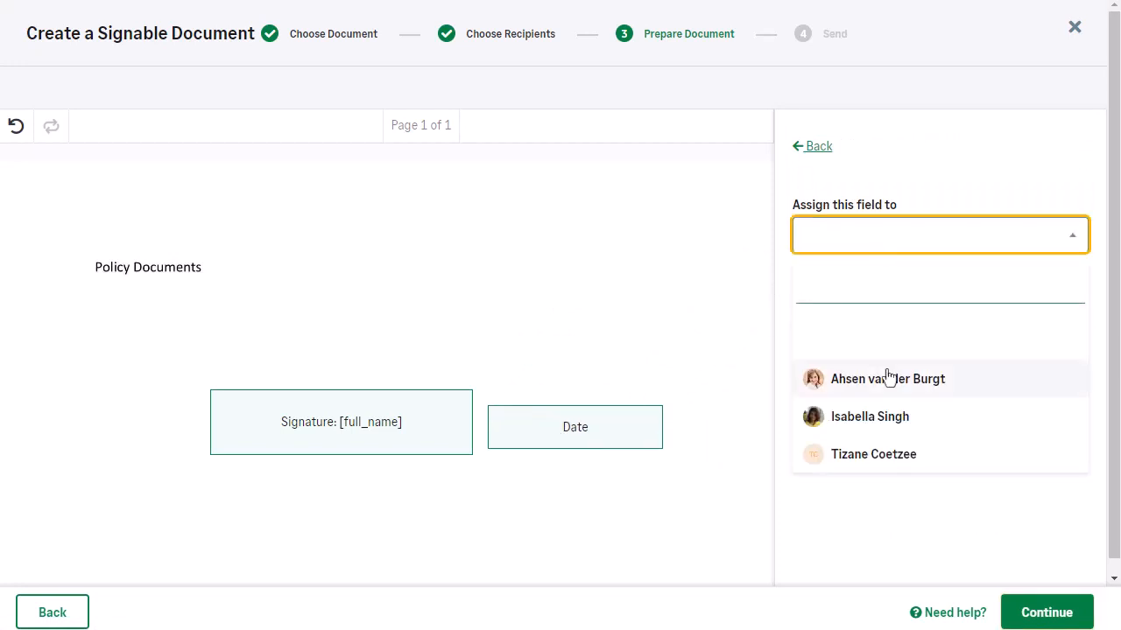
click(902, 459)
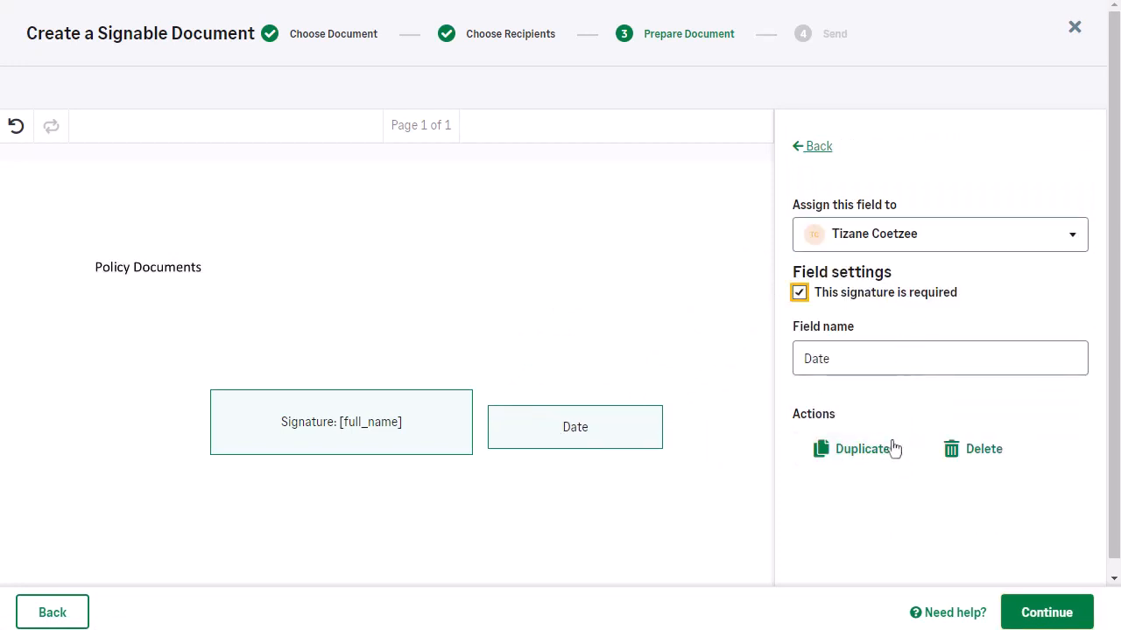
click(1050, 615)
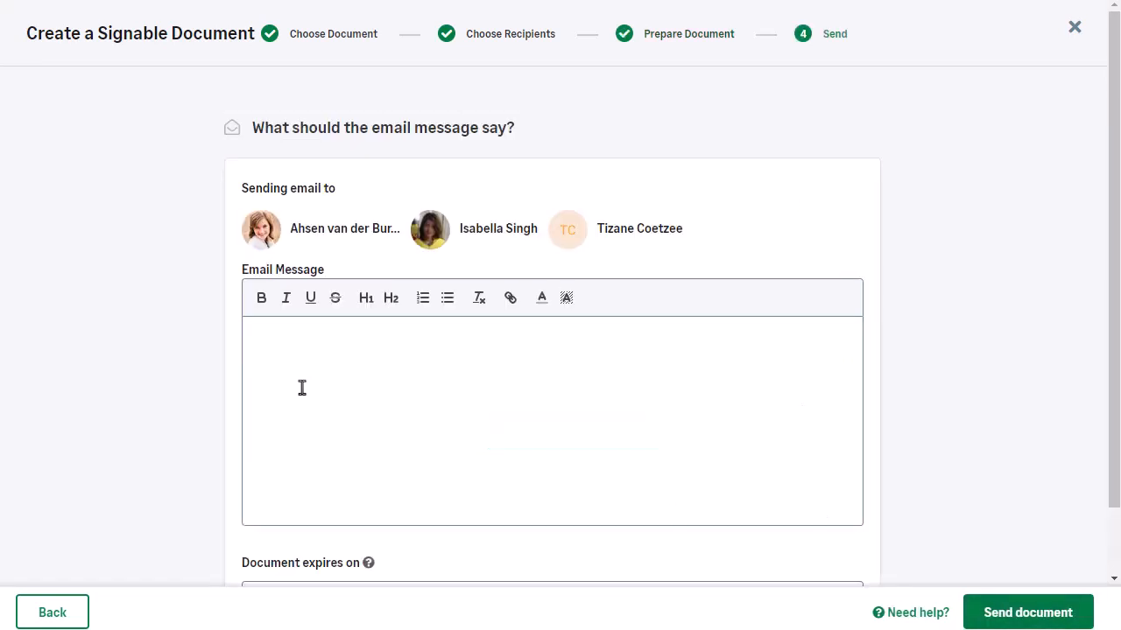
Step: Write the email message "Please sign the document." and set the document's expiry date to 31/12/2023
click(304, 355)
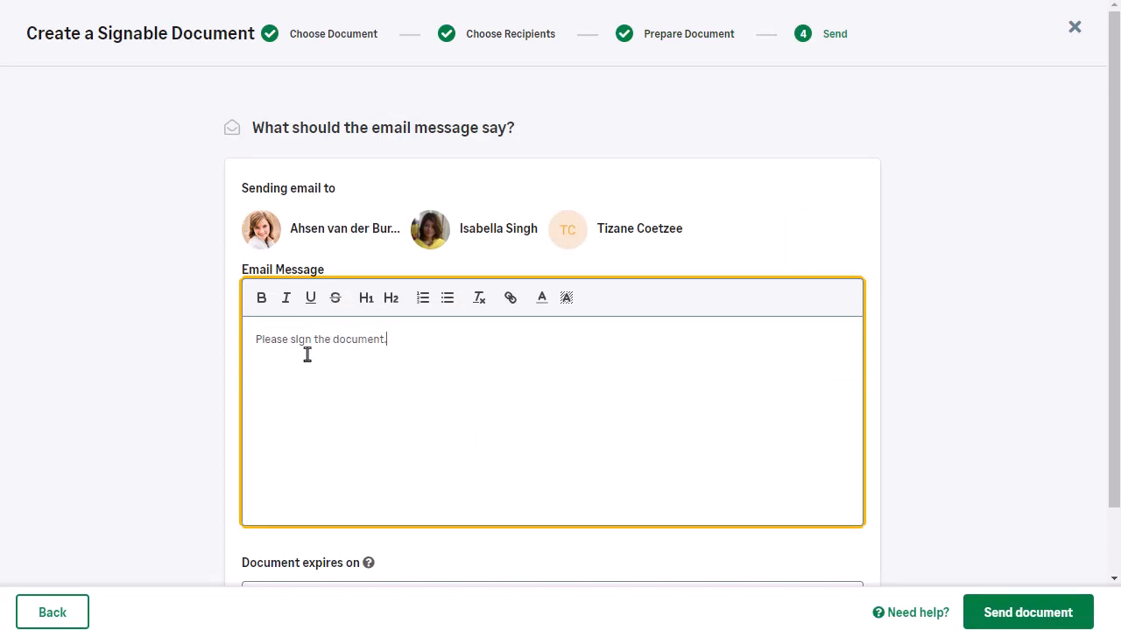
scroll(363, 351, down, 1)
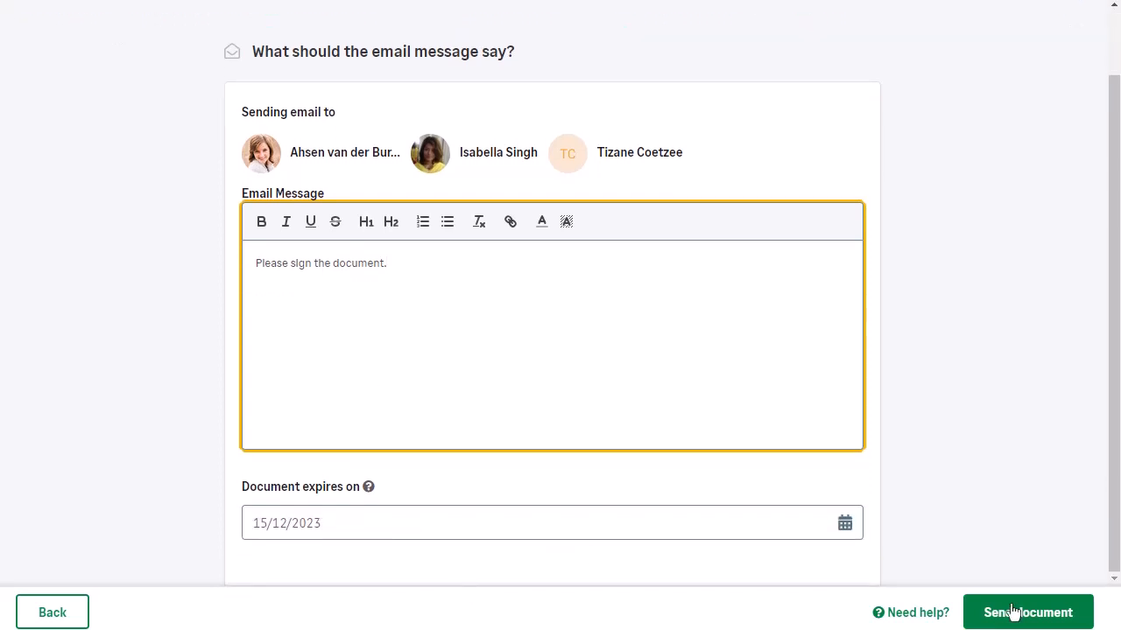
click(845, 524)
click(660, 452)
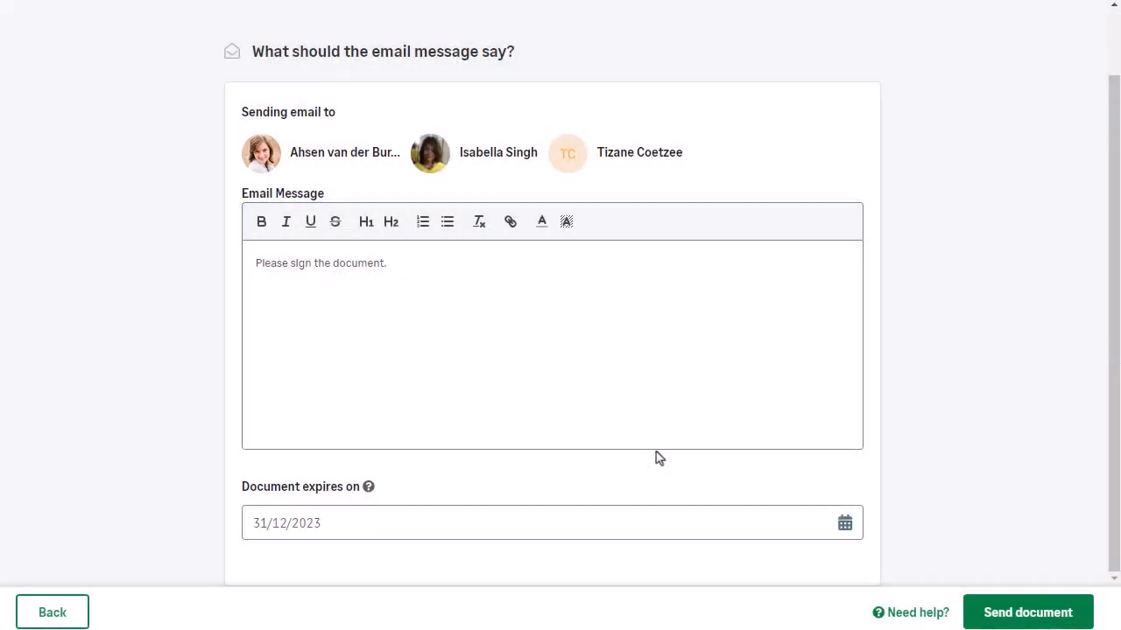
Step: Send the document for signing and view its entry in the Signable documents category
click(1031, 618)
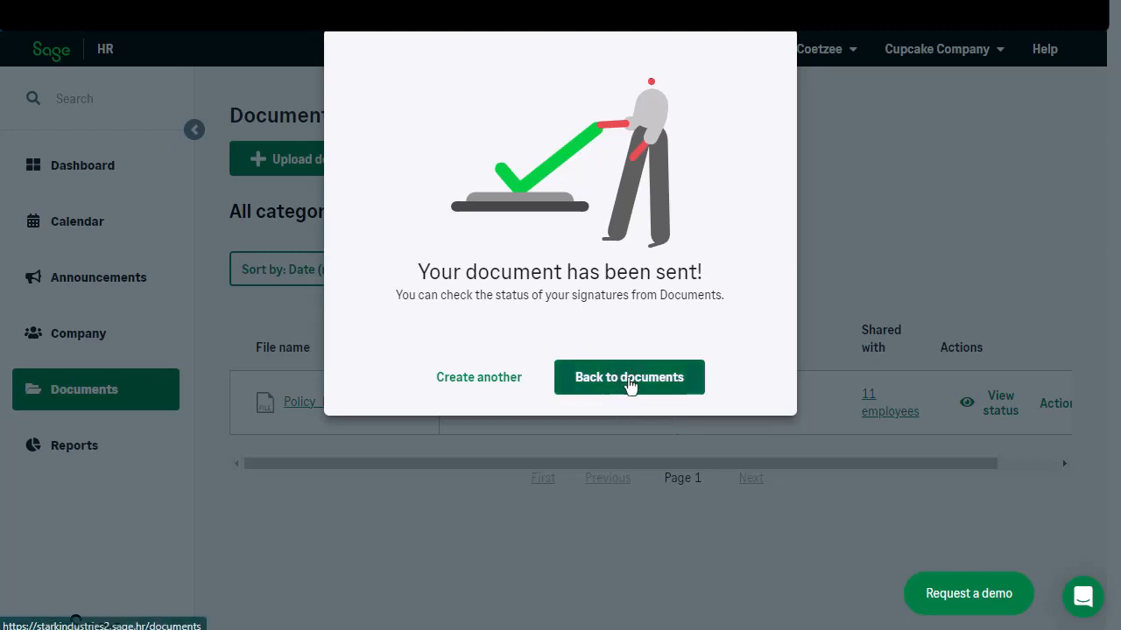
click(628, 382)
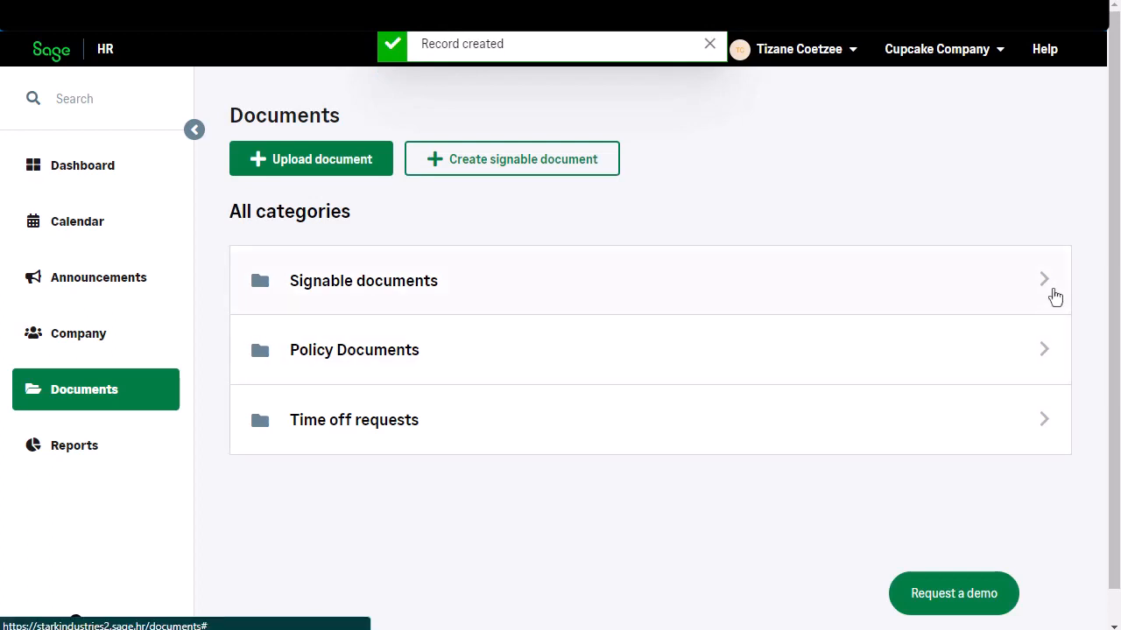
click(1043, 280)
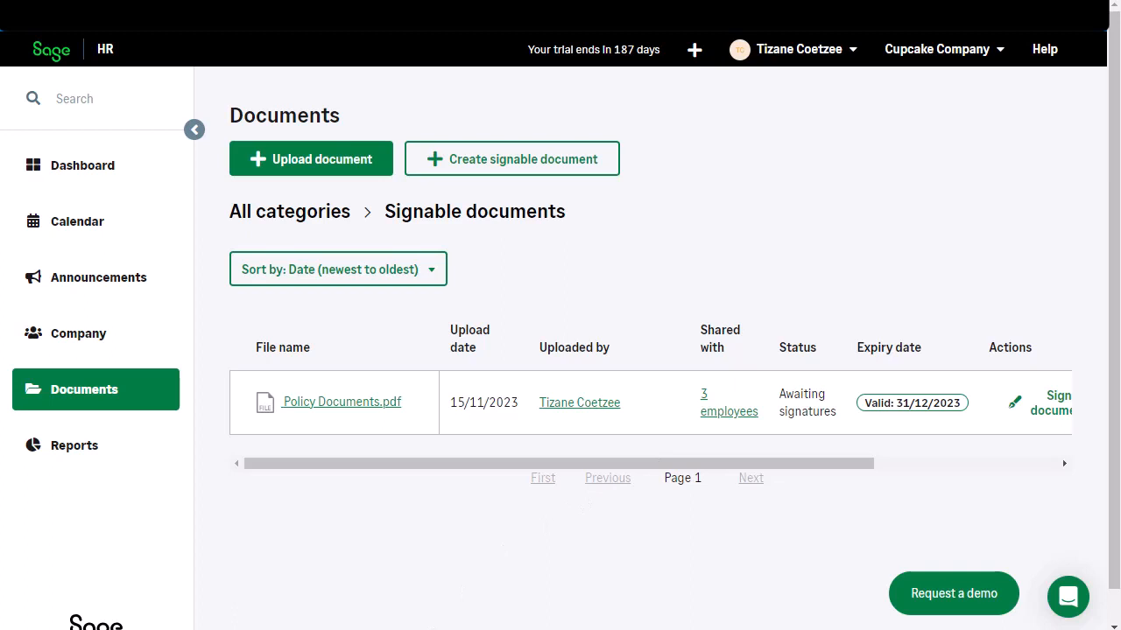
mouse_move(604, 464)
mouse_down()
mouse_move(787, 464)
mouse_move(604, 463)
mouse_up()
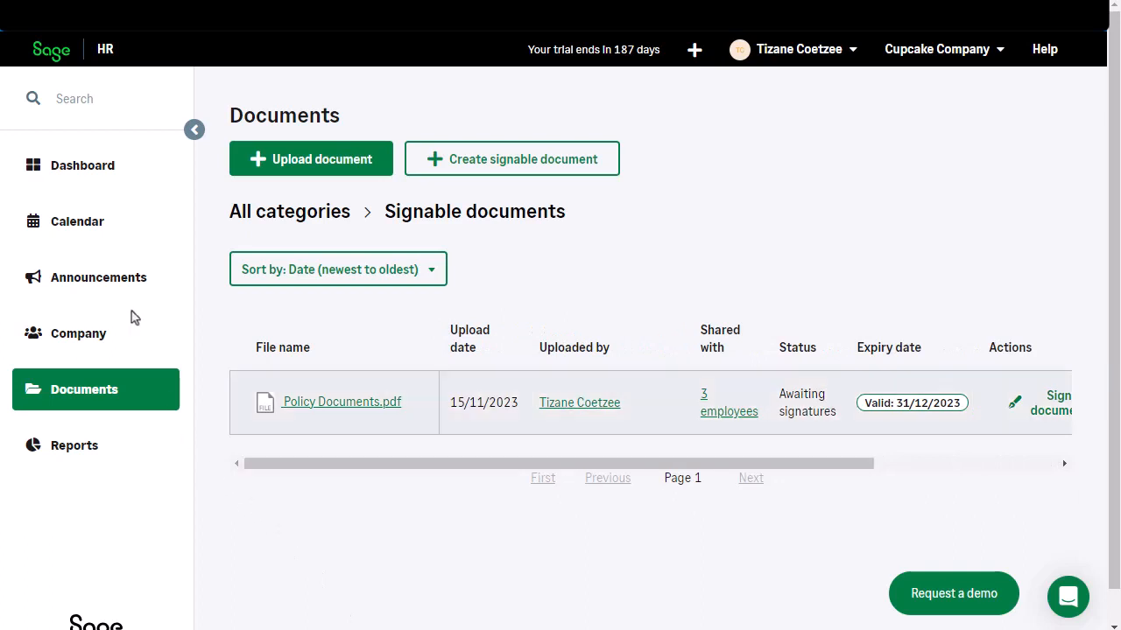
Step: Open the Policy Documents.pdf signing task from the dashboard and sign the signature field with a hand-drawn signature
click(61, 173)
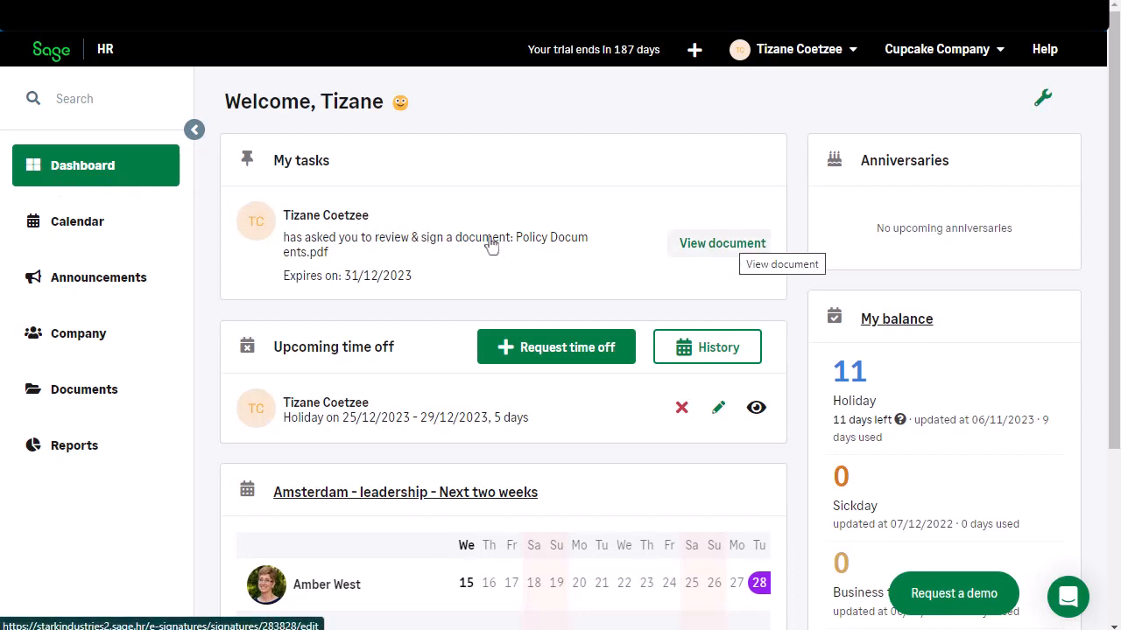
click(727, 246)
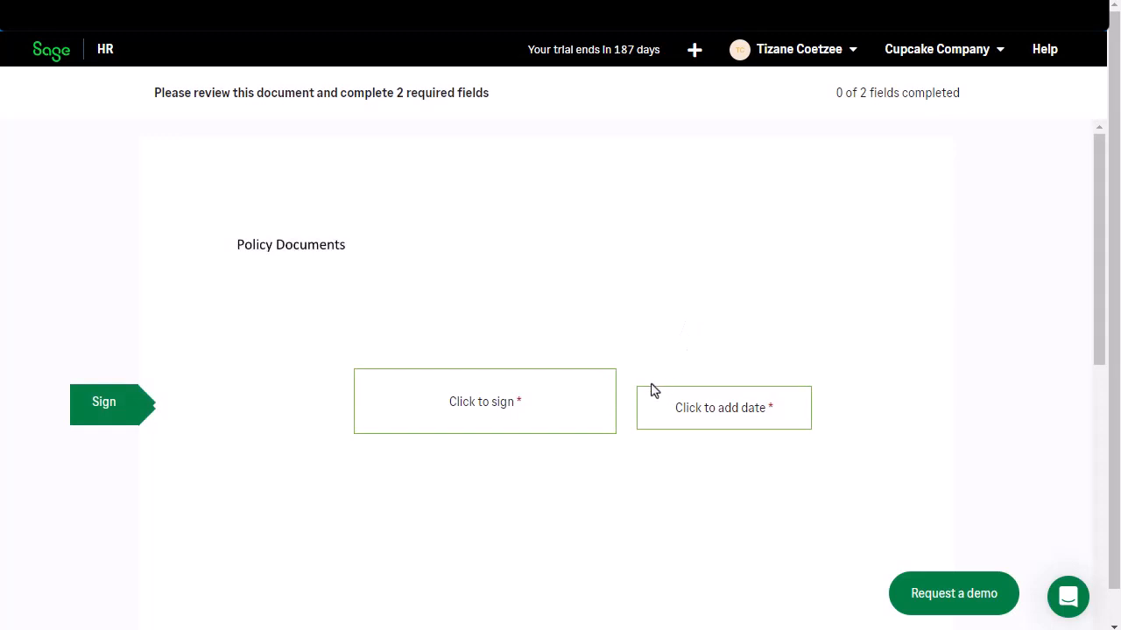
click(470, 401)
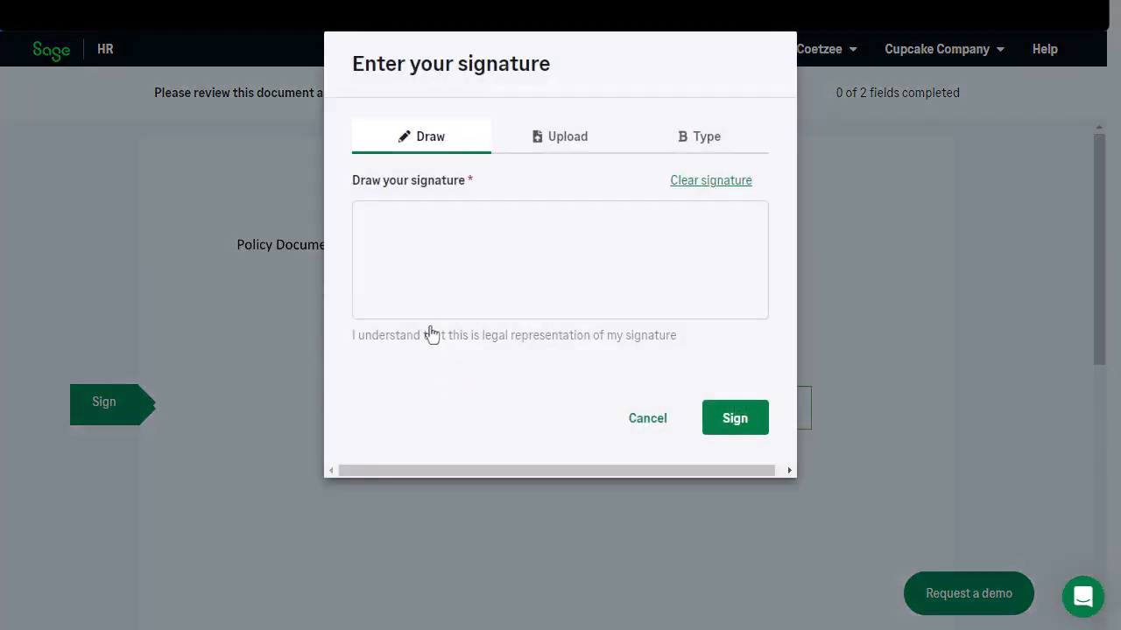
mouse_move(423, 239)
mouse_down()
mouse_move(488, 250)
mouse_move(425, 295)
mouse_move(543, 245)
mouse_move(534, 282)
mouse_move(634, 246)
mouse_up()
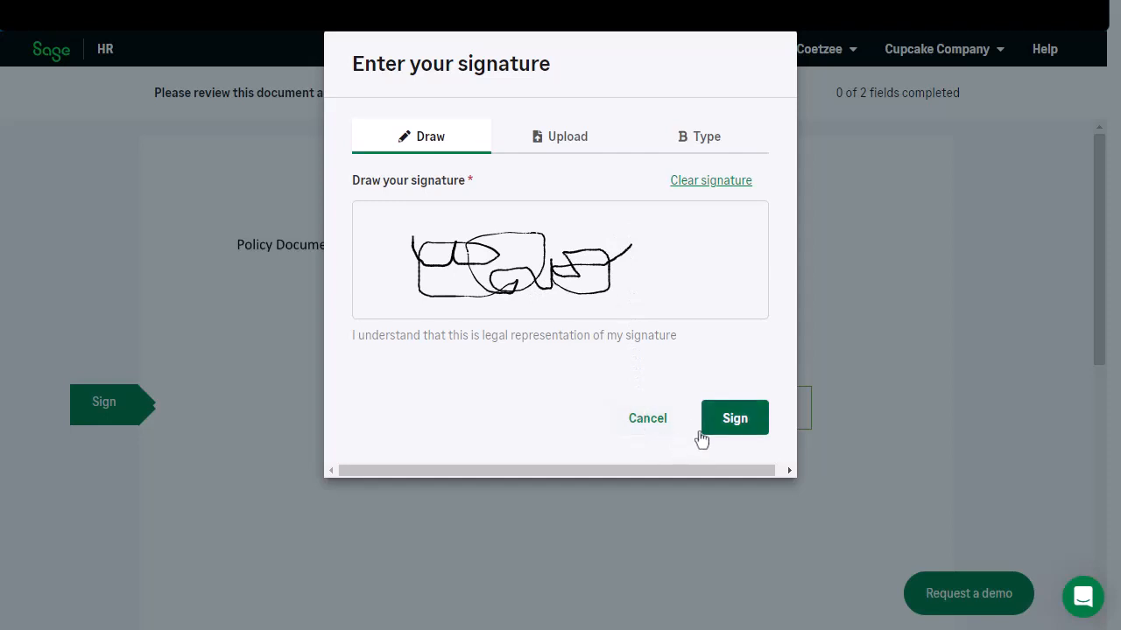
click(743, 422)
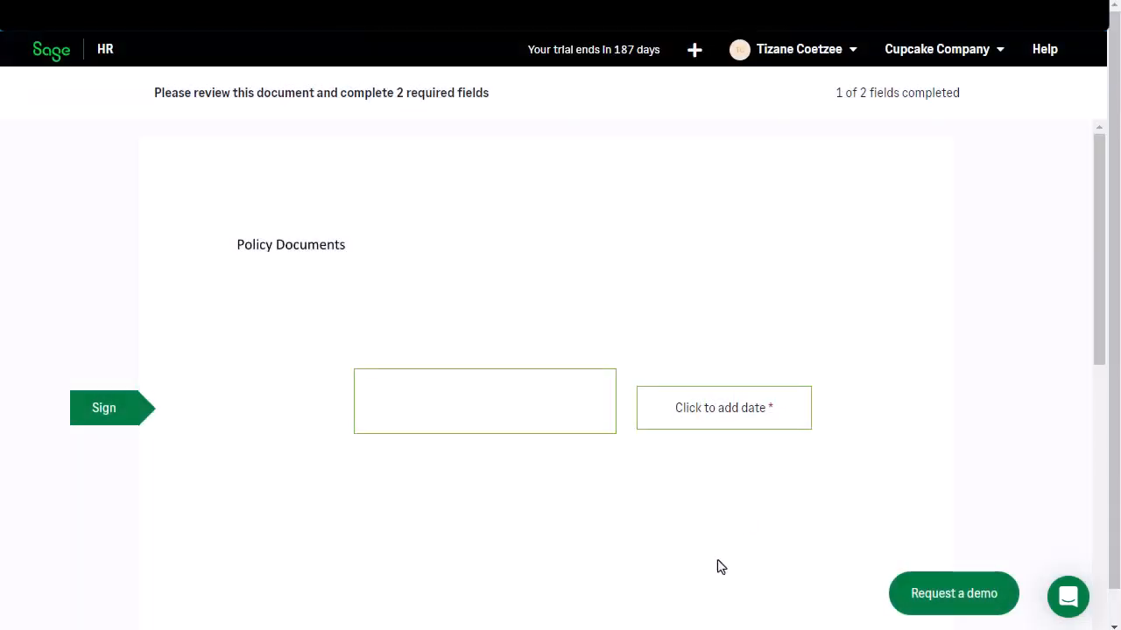
Step: Fill the document's date field with 15/11/2023, then submit the signed document and close it
click(716, 408)
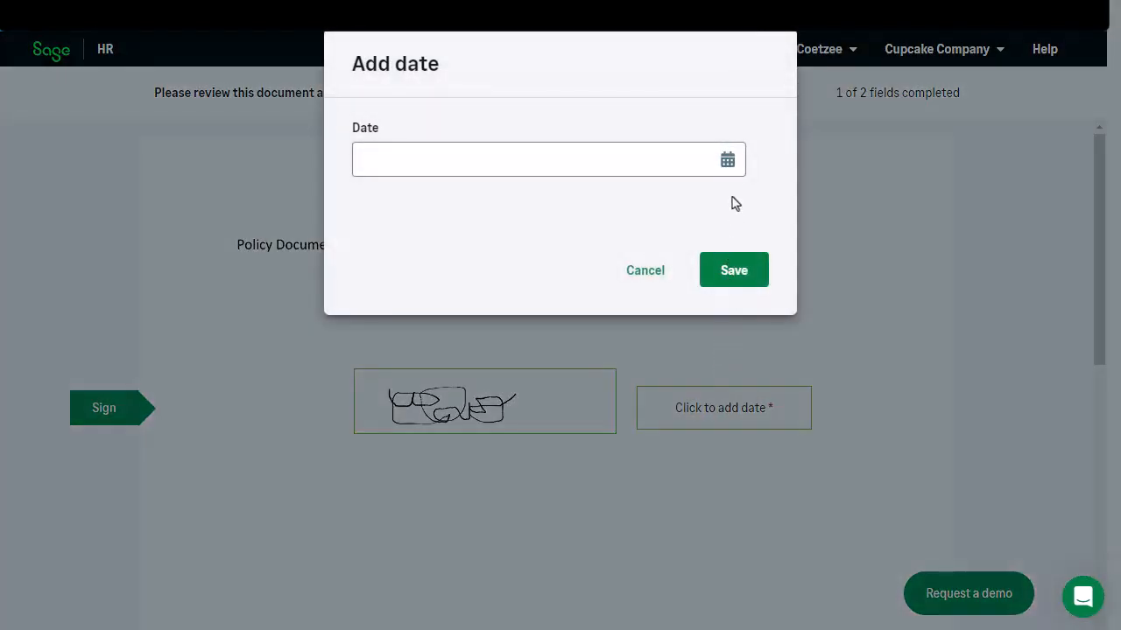
click(723, 166)
click(525, 383)
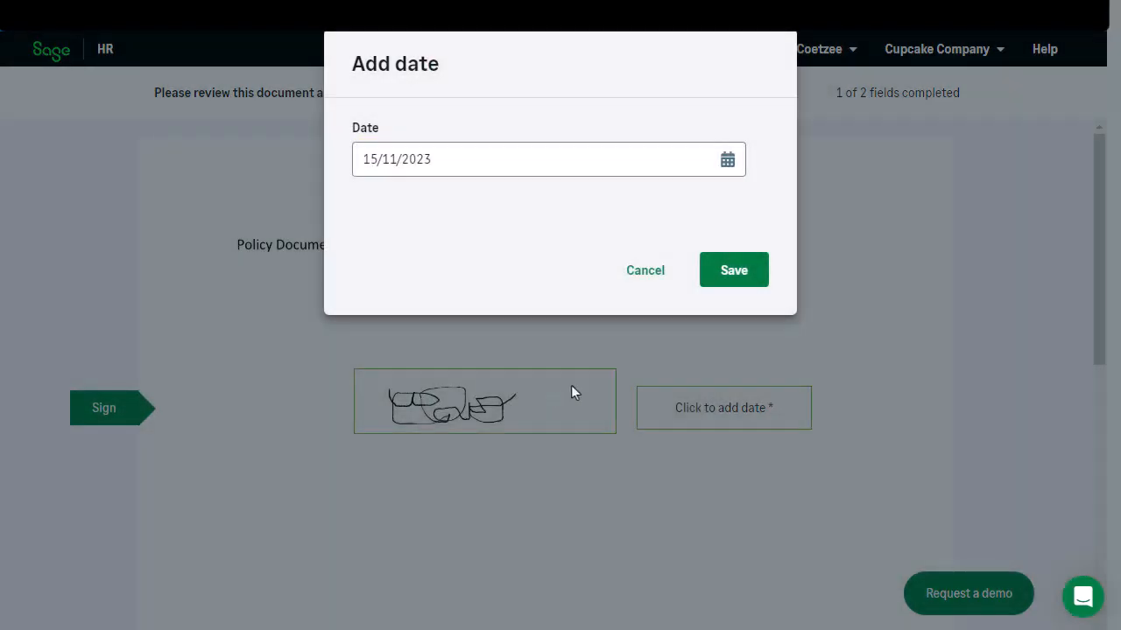
click(739, 278)
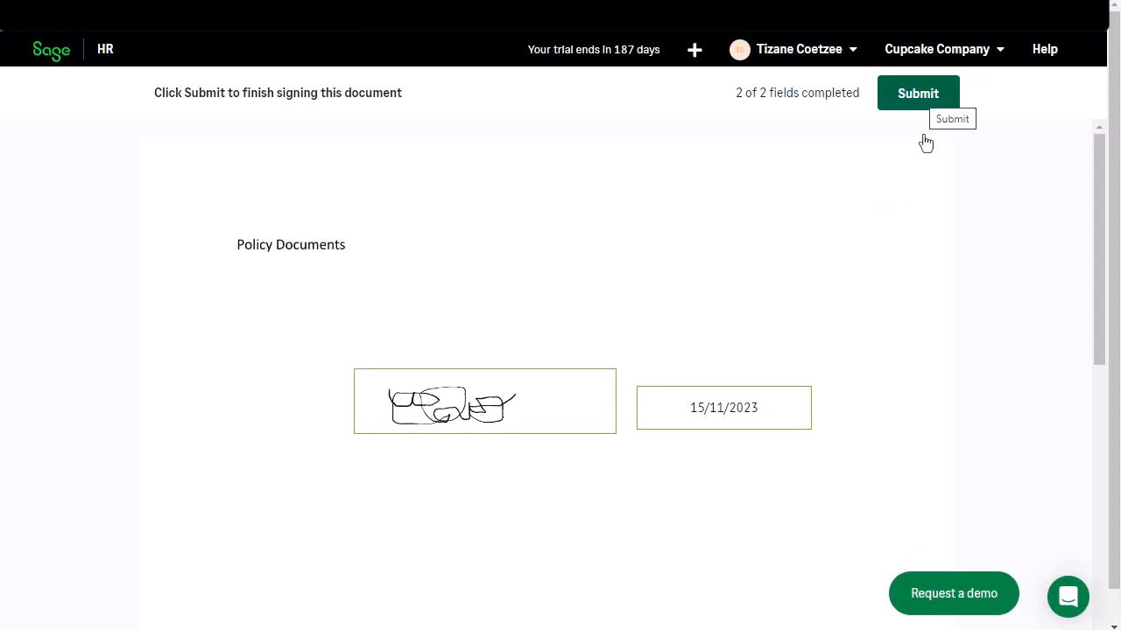
click(922, 107)
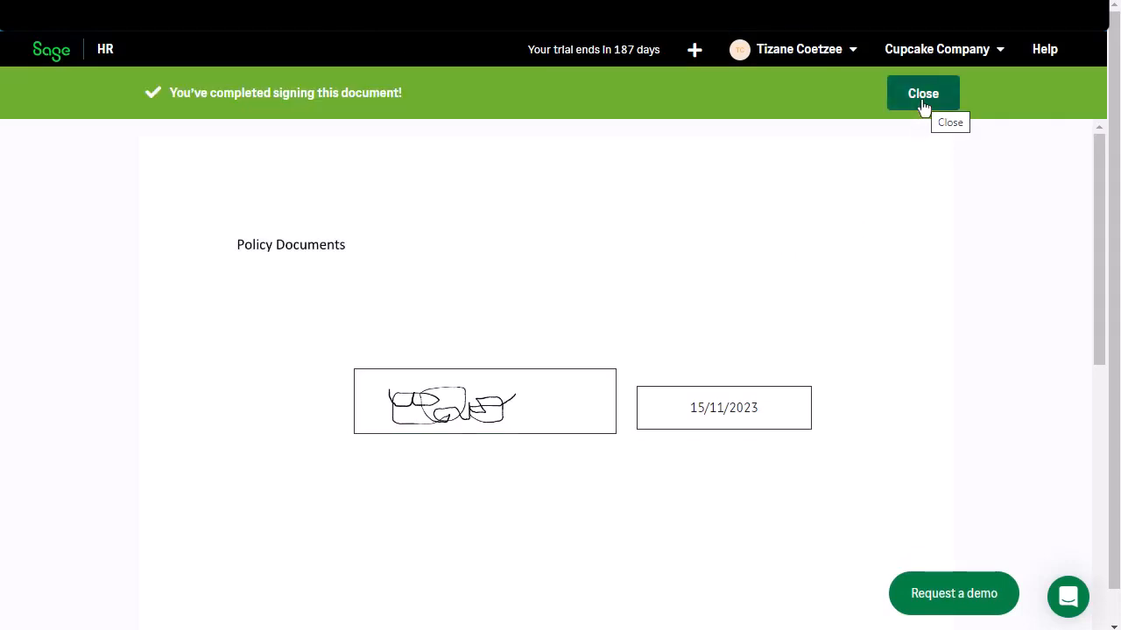
click(922, 105)
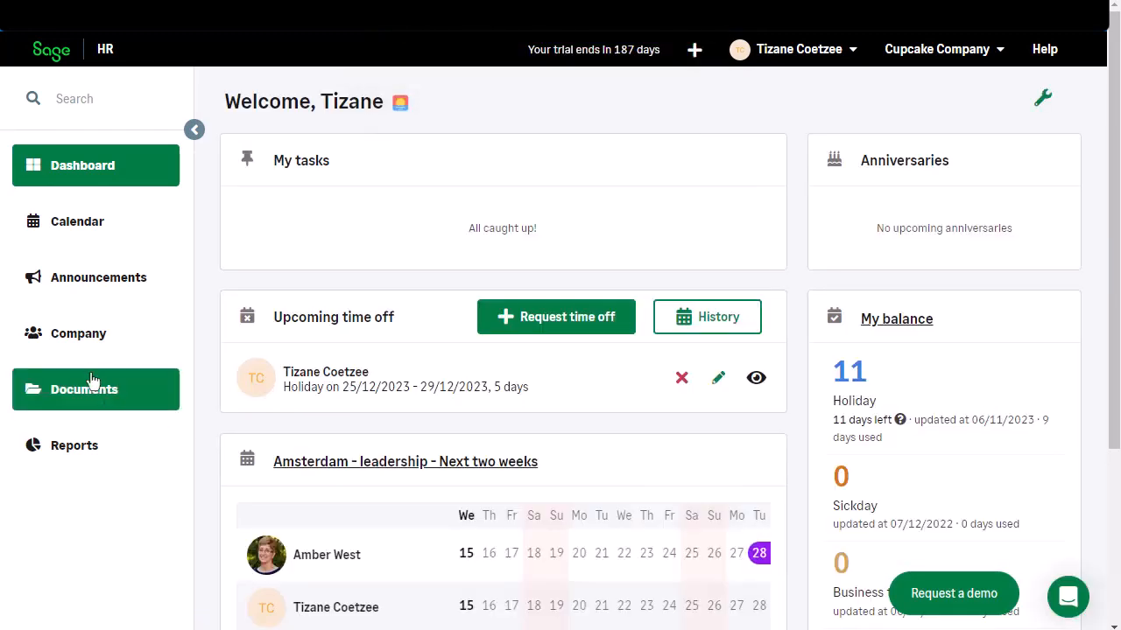
Step: Check the signing status of Policy Documents.pdf in the Signable documents category and return to the dashboard
click(99, 392)
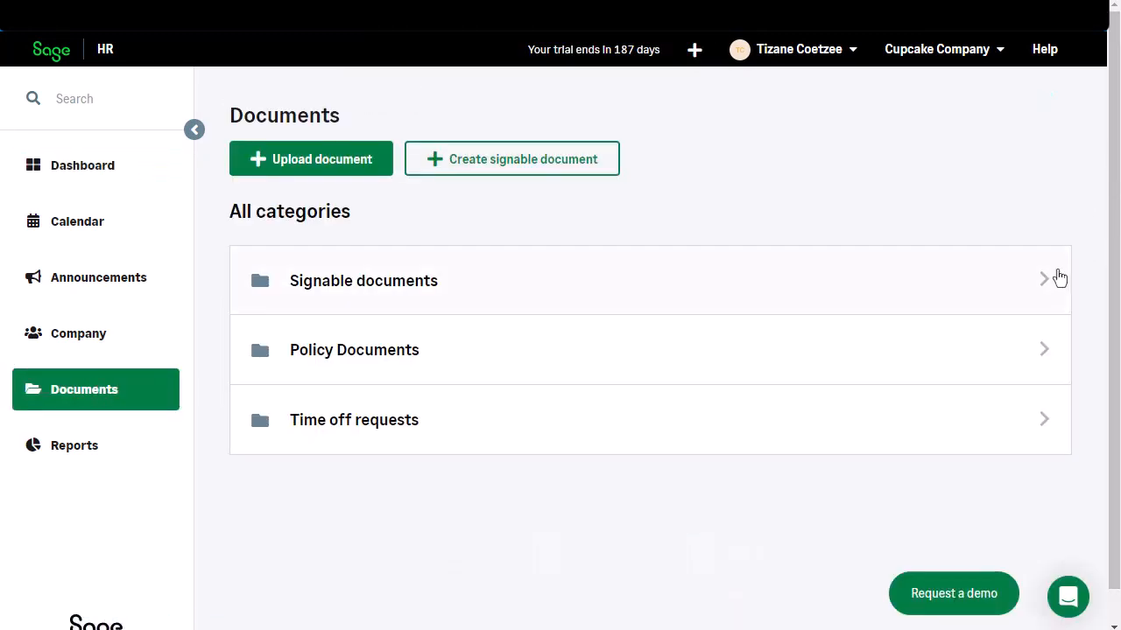
click(1048, 284)
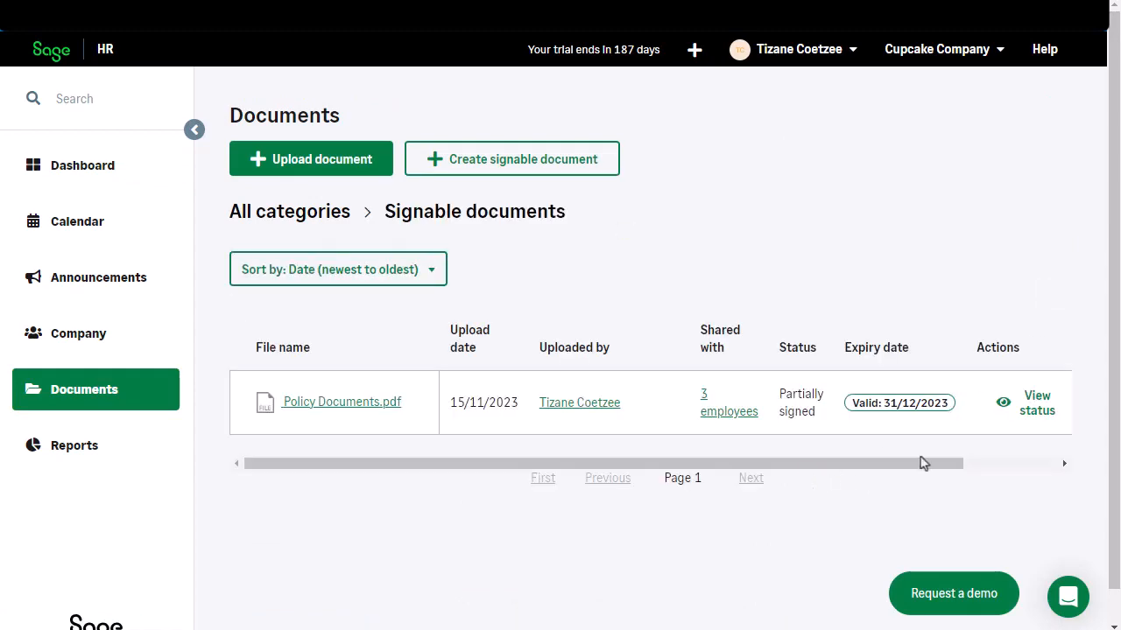
click(1016, 403)
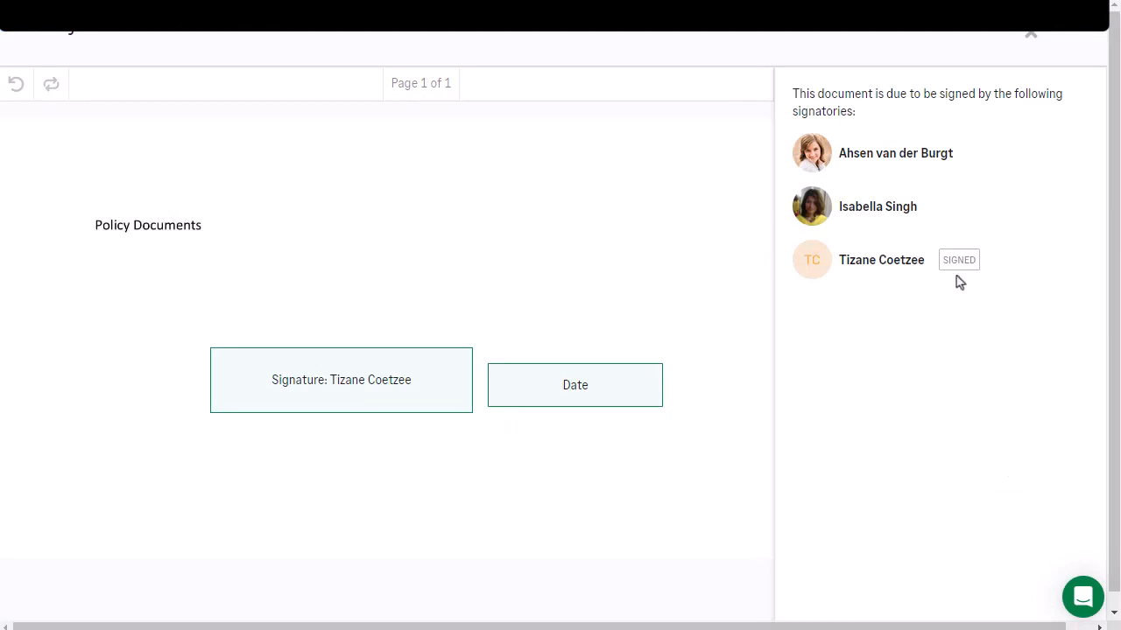
key(Escape)
click(117, 166)
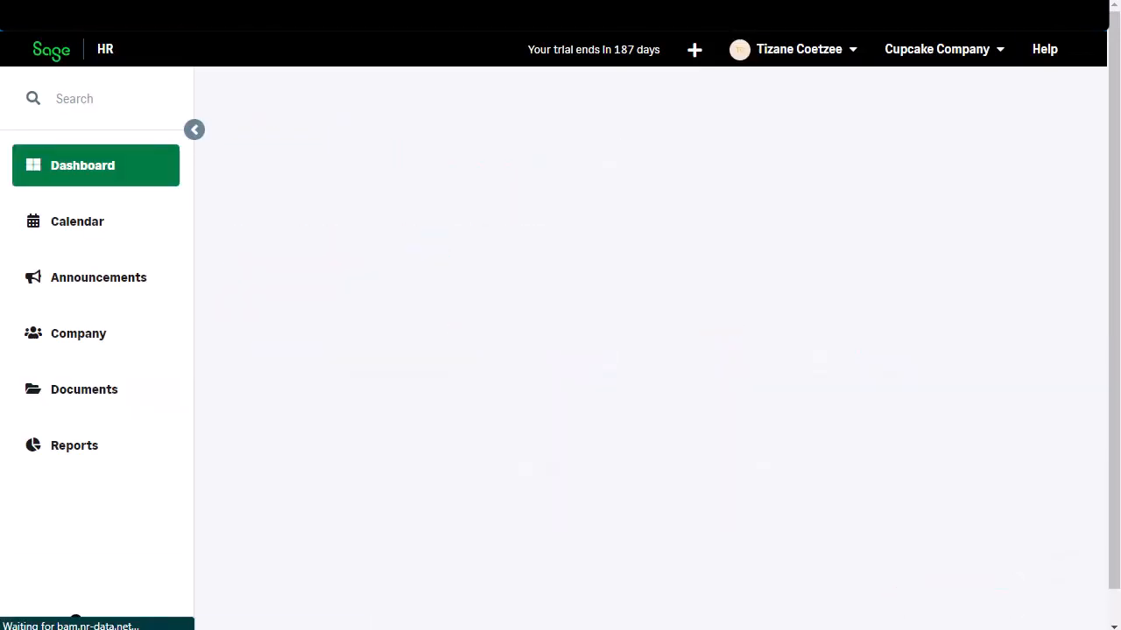